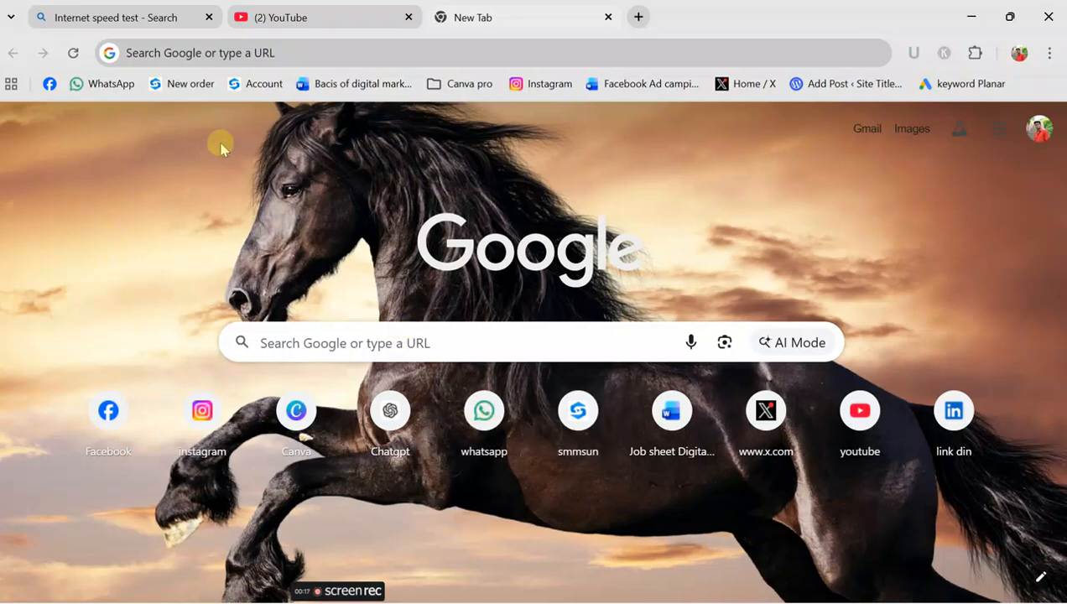
- Close the YouTube and internet speed test tabs, and search Google for google ads
left_click(409, 16)
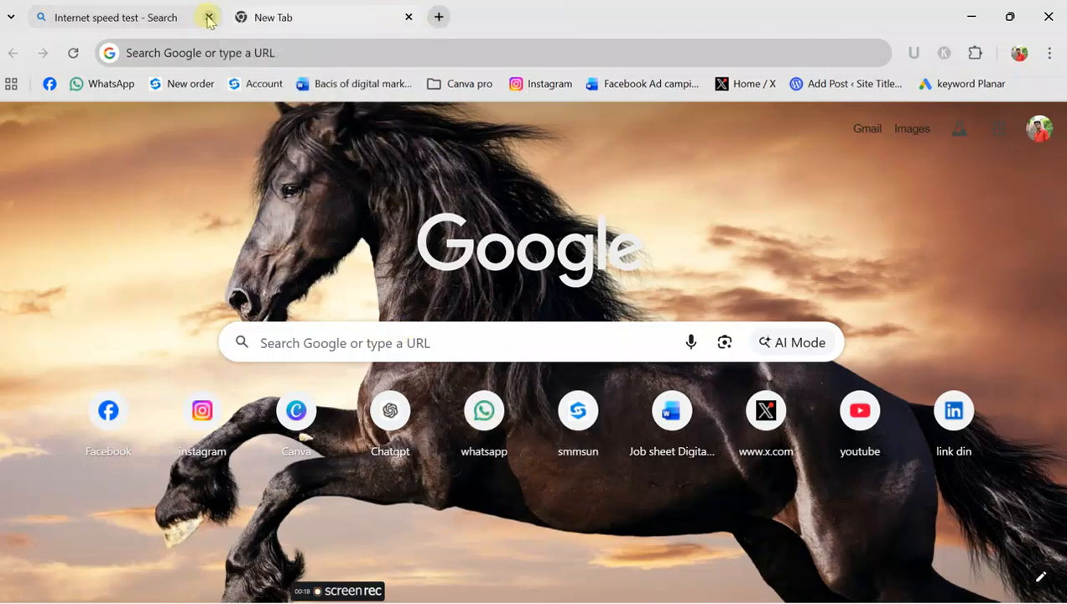
left_click(209, 17)
left_click(482, 339)
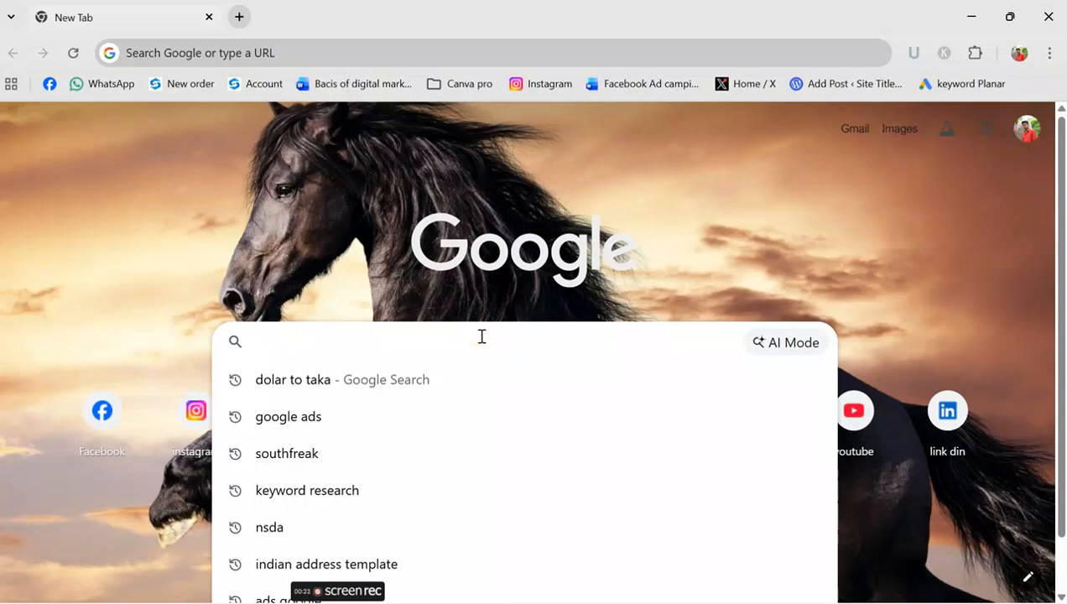
left_click(296, 419)
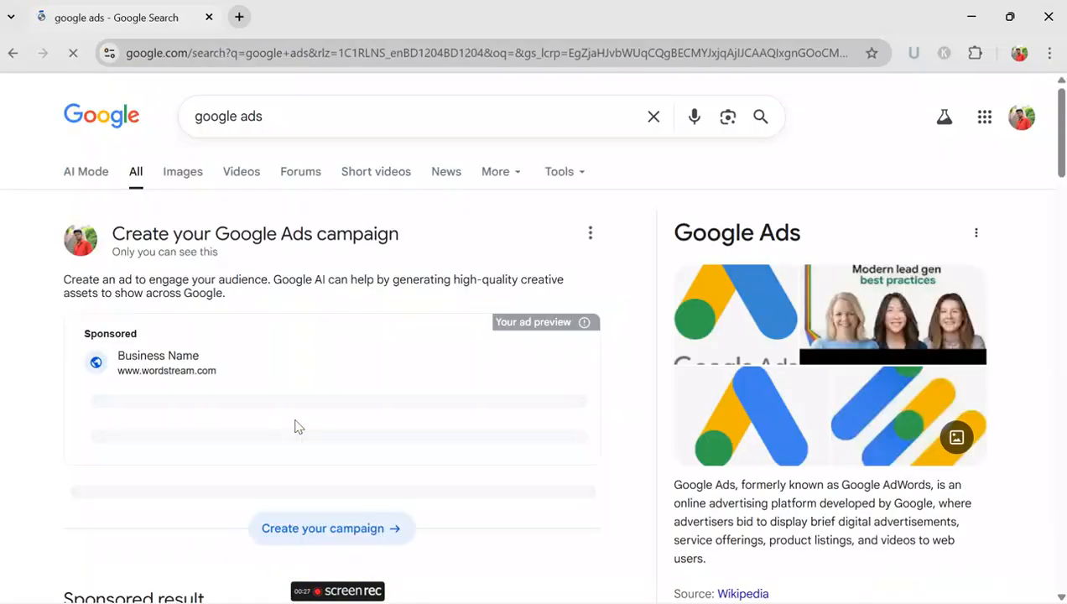
scroll(246, 271, "down", 1)
scroll(246, 271, "up", 1)
scroll(286, 337, "down", 1)
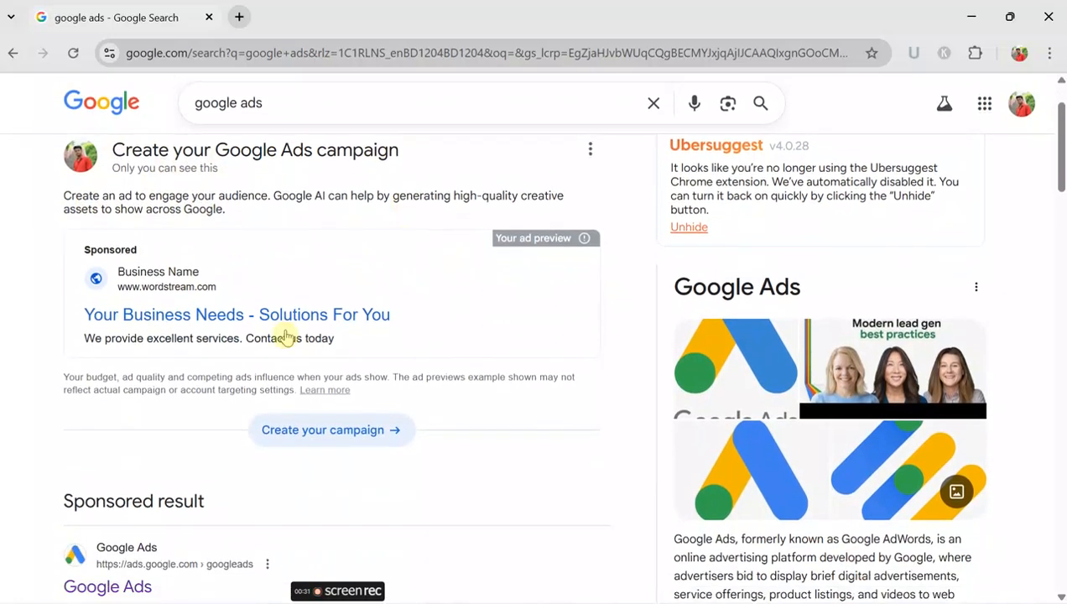
scroll(317, 253, "down", 2)
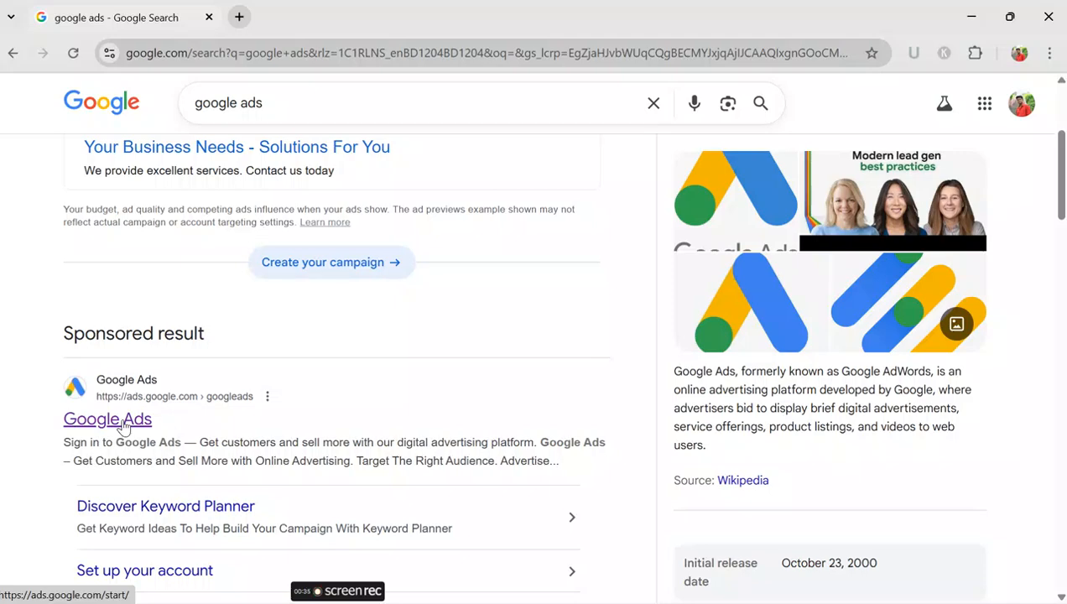
- Open Google Ads from the Google apps list in a new tab and exit its introductory guide
left_click(241, 17)
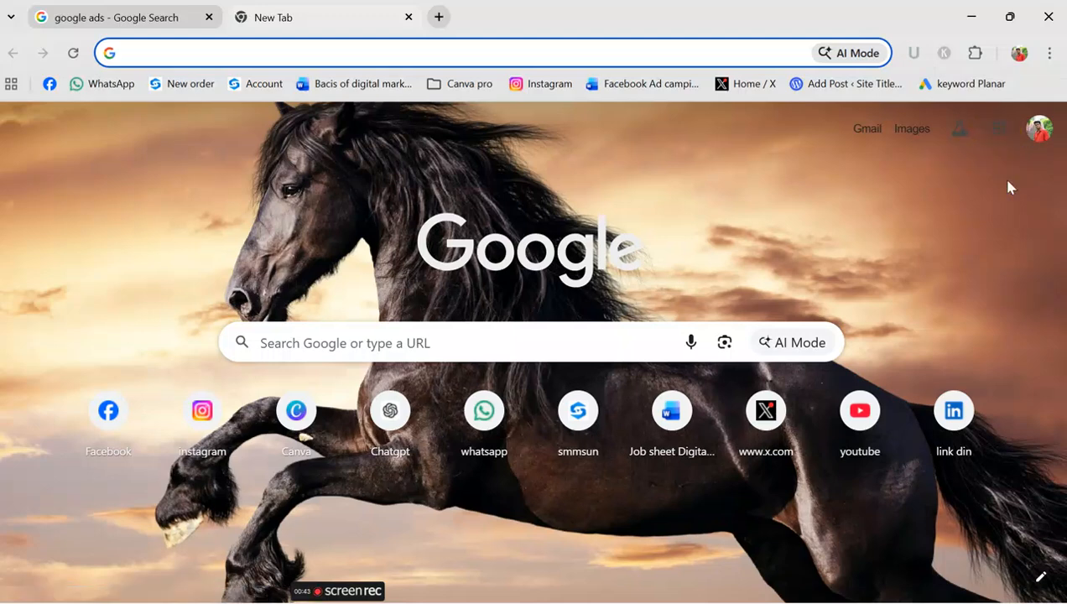
left_click(1004, 137)
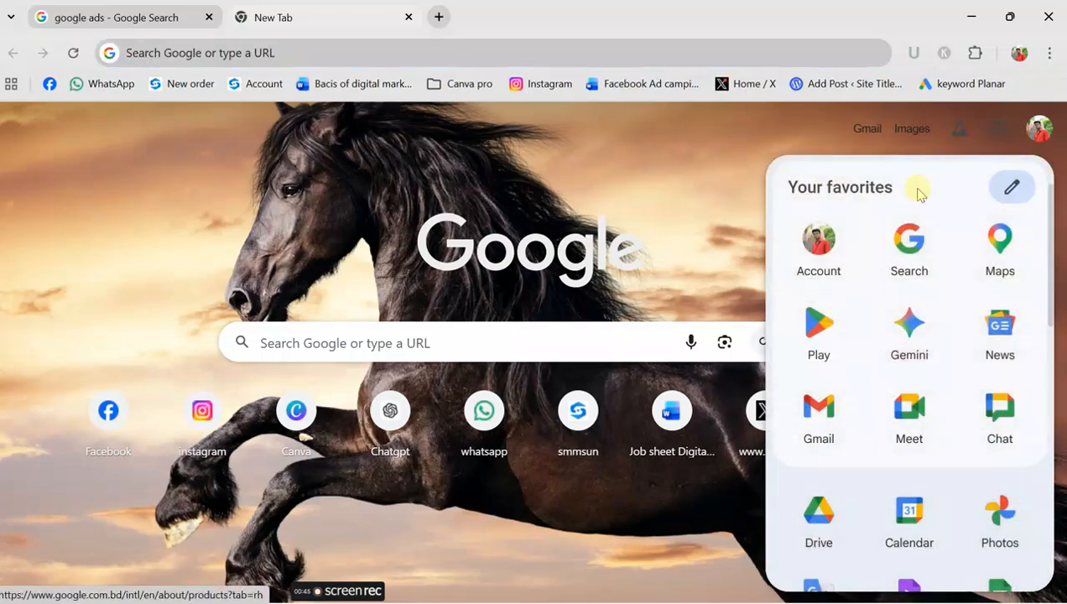
scroll(908, 339, "down", 3)
scroll(920, 337, "down", 5)
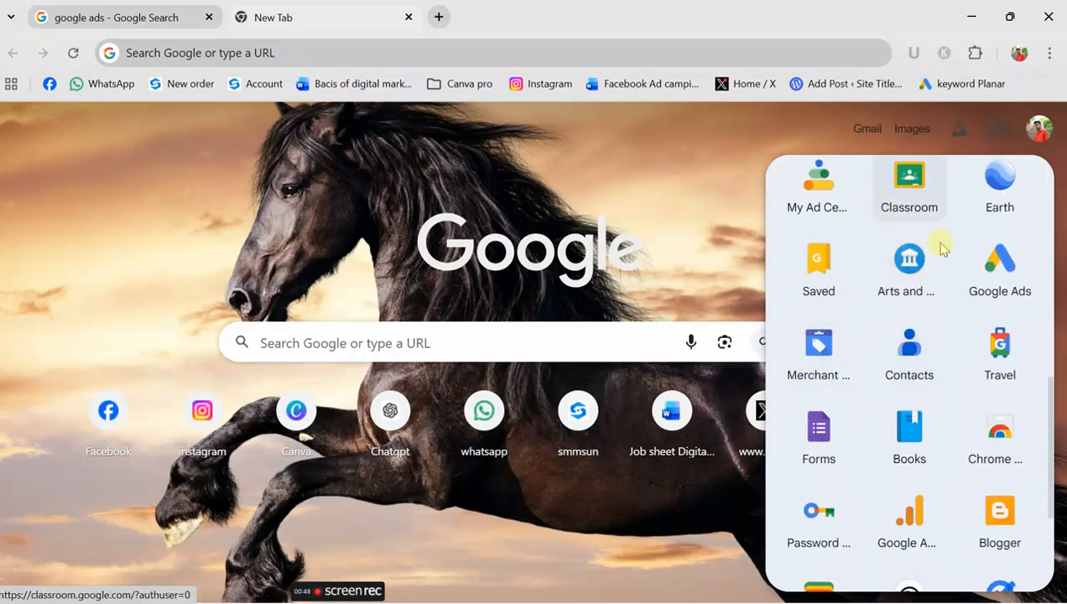
left_click(997, 281)
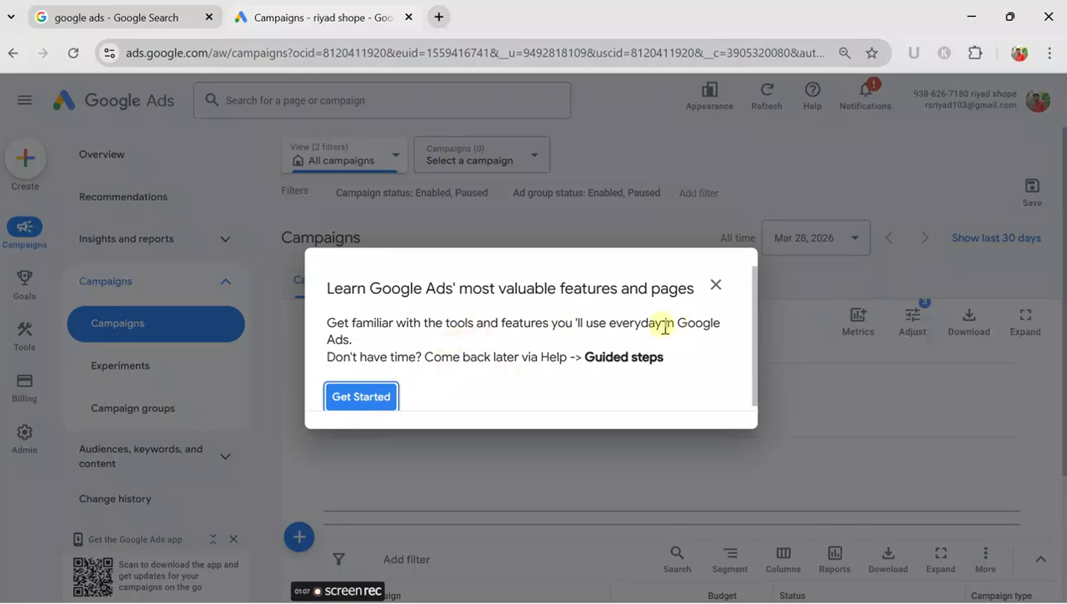
left_click(714, 285)
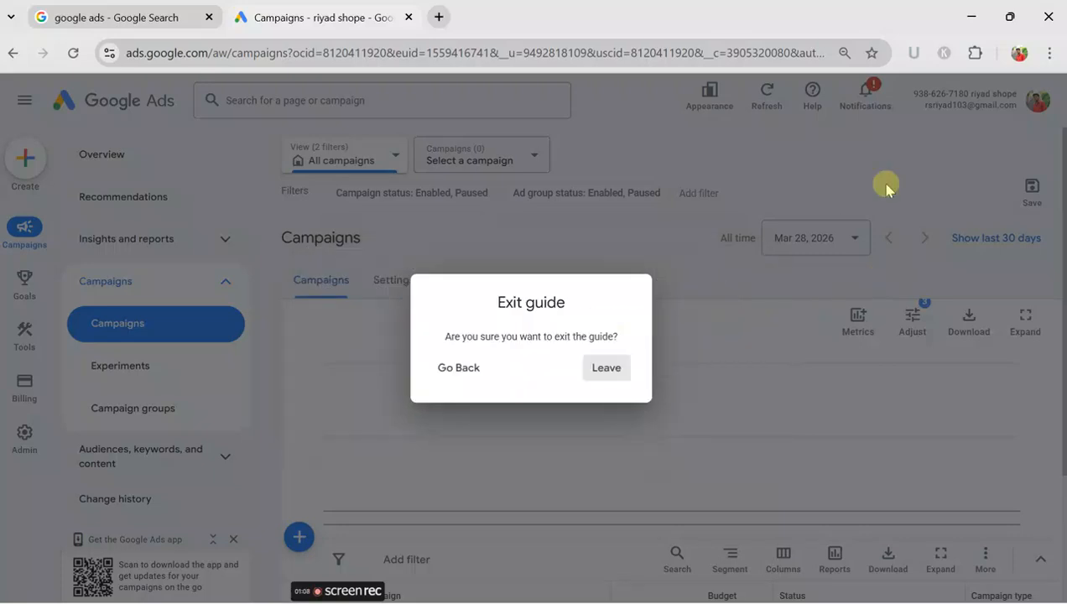
left_click(592, 378)
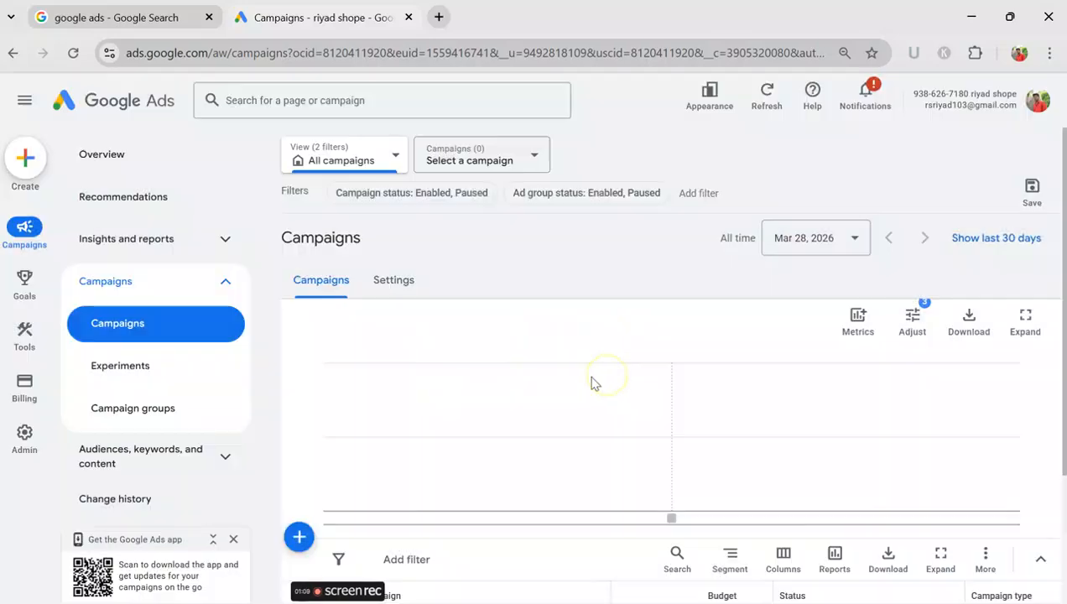
- Create a new Google Ads account and start creating its first campaign
left_click(1034, 102)
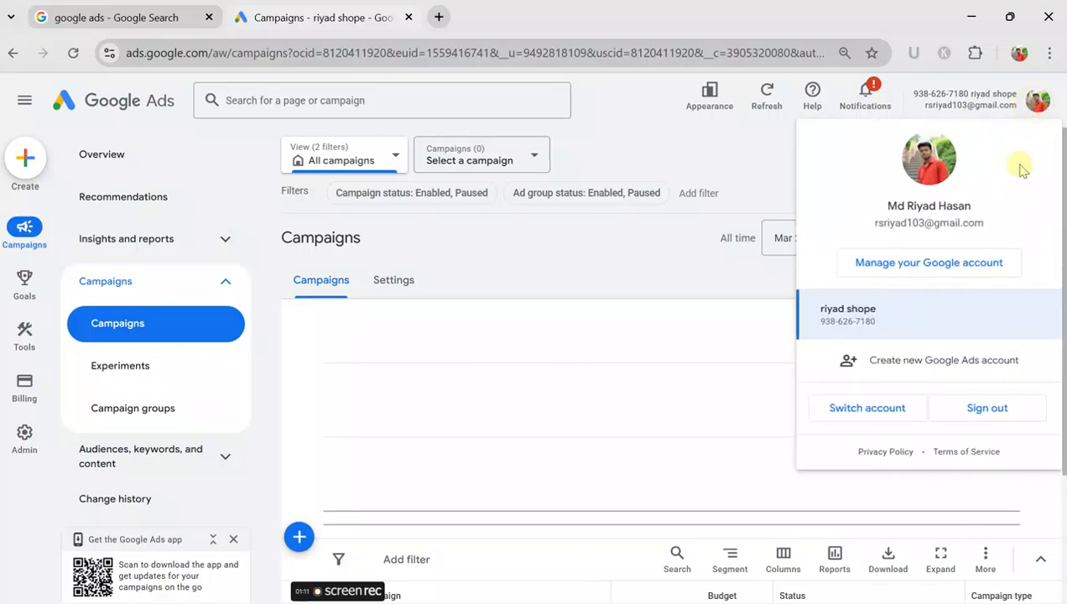
left_click(900, 367)
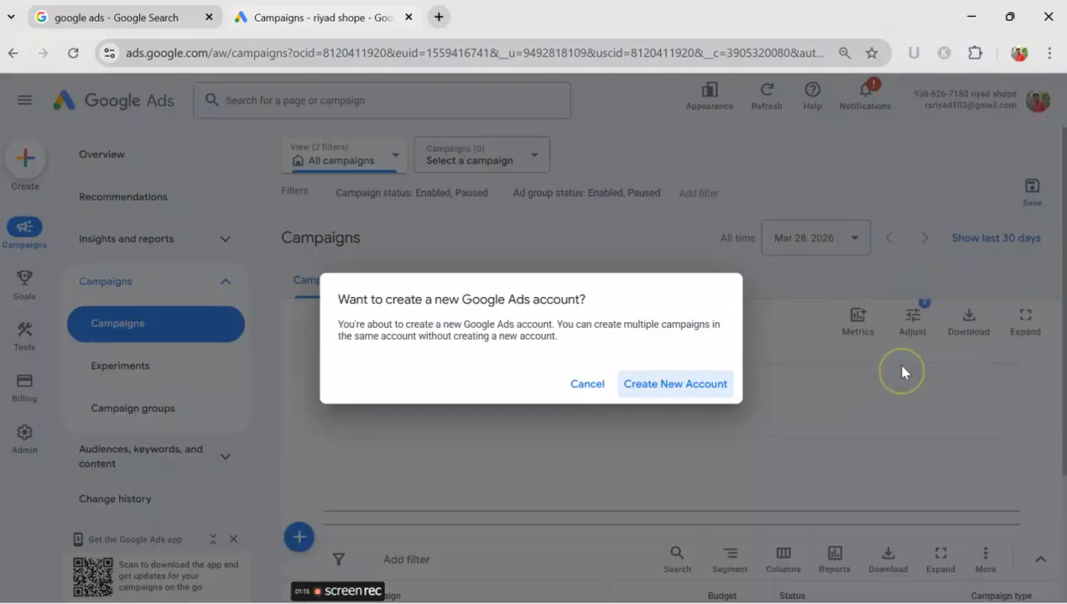
left_click(679, 387)
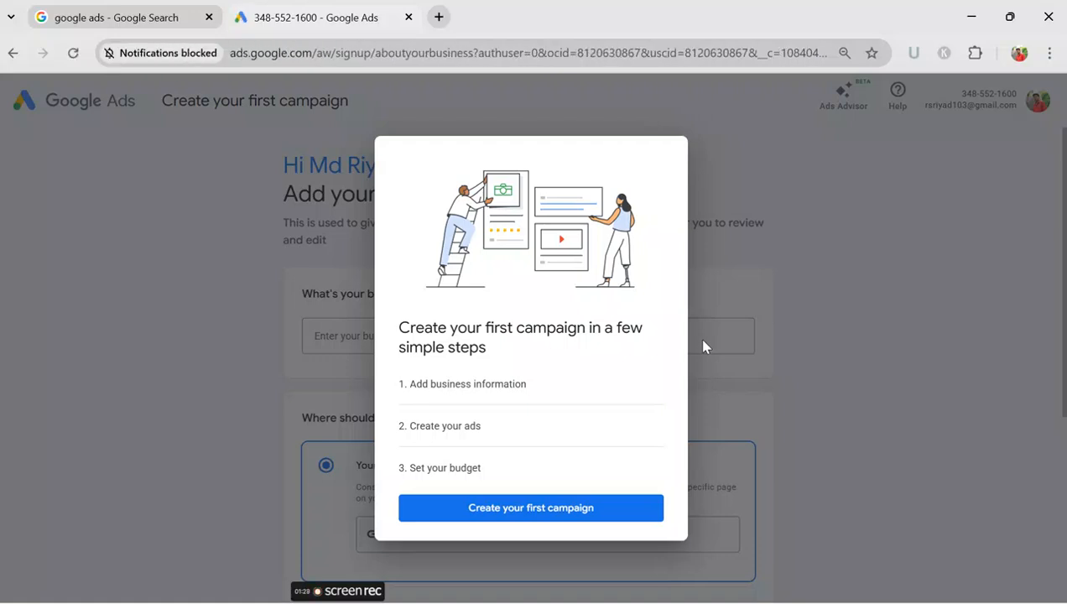
left_click(546, 516)
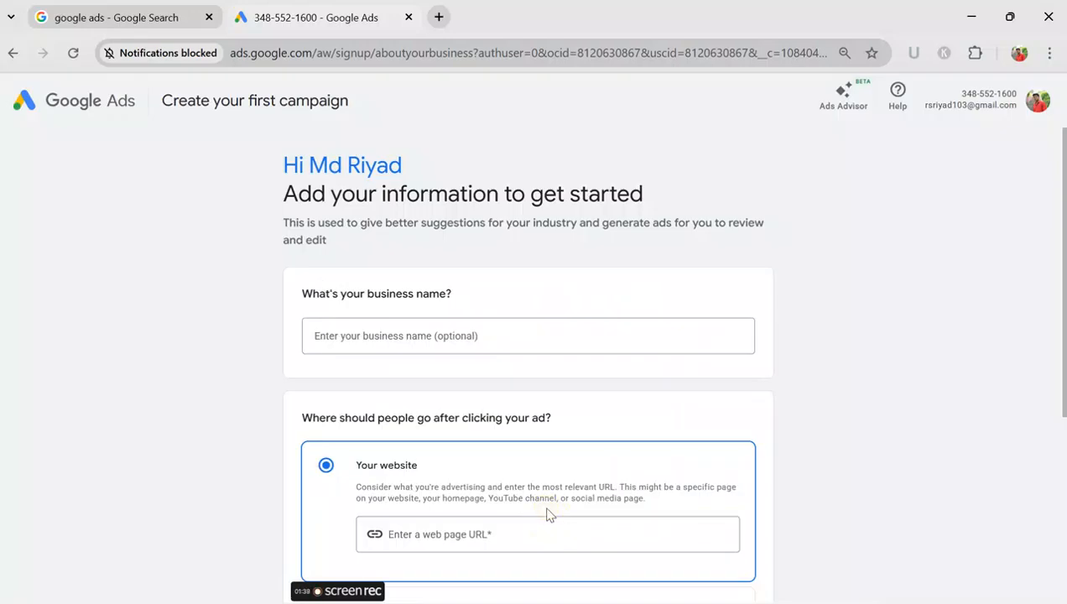
- Enter "digital marketar" as the business name
left_click(321, 336)
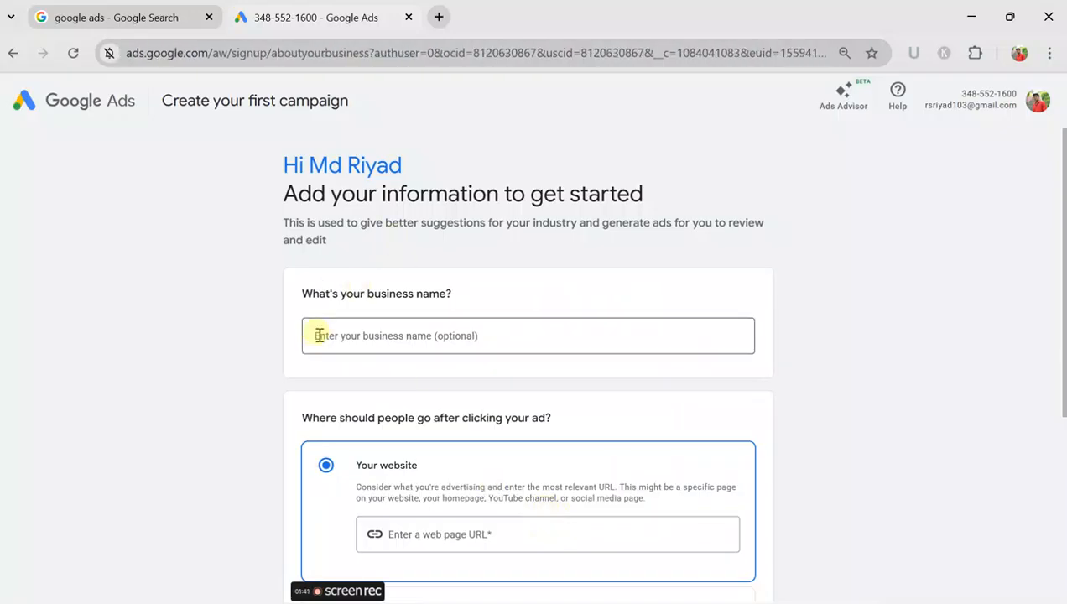
scroll(436, 307, "down", 3)
scroll(464, 317, "up", 1)
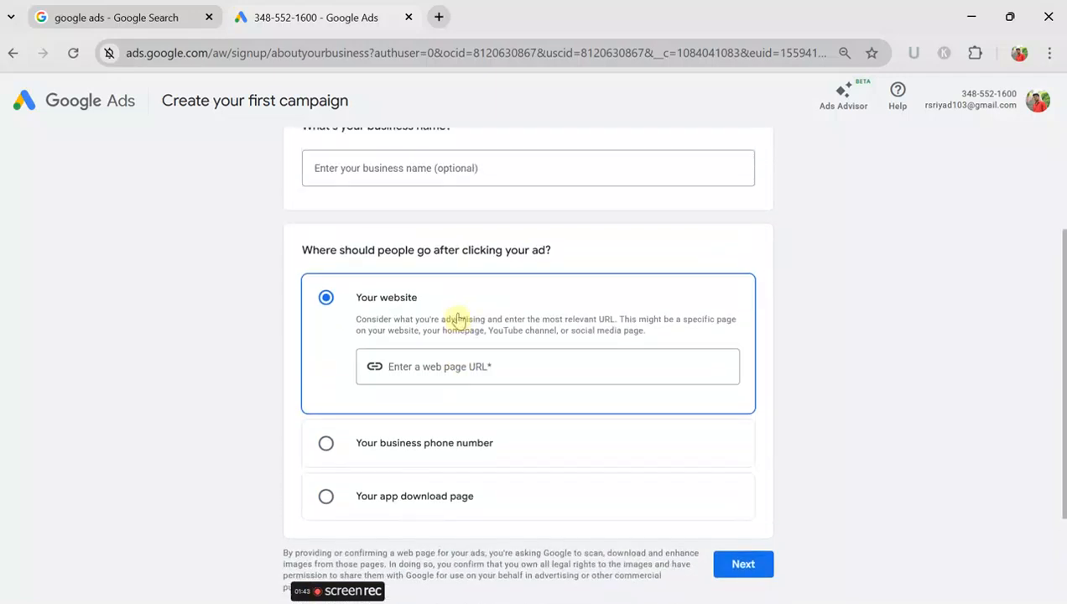
scroll(440, 385, "up", 2)
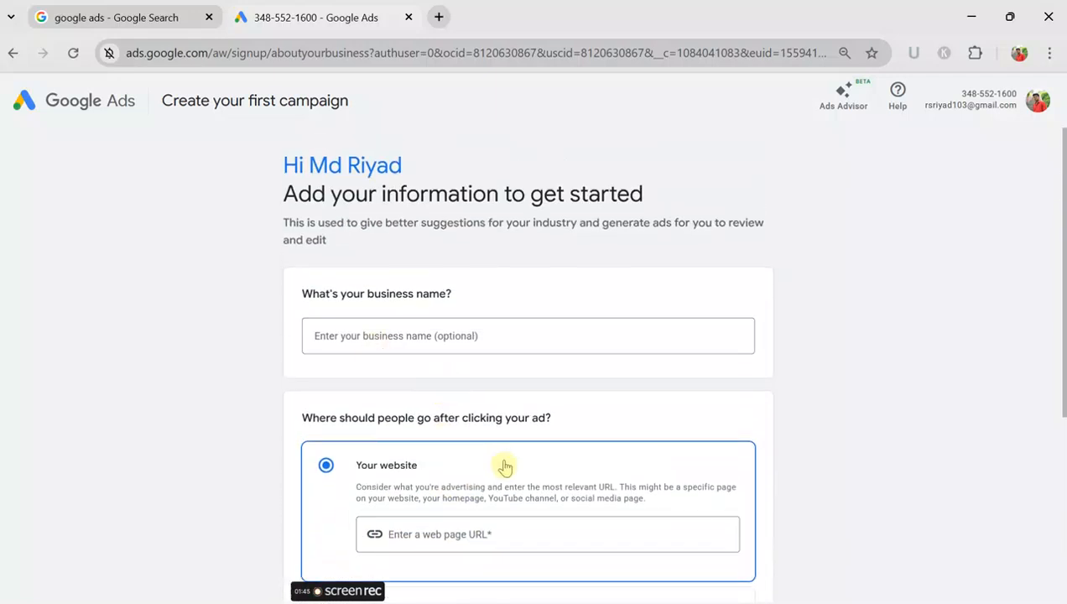
scroll(502, 464, "down", 1)
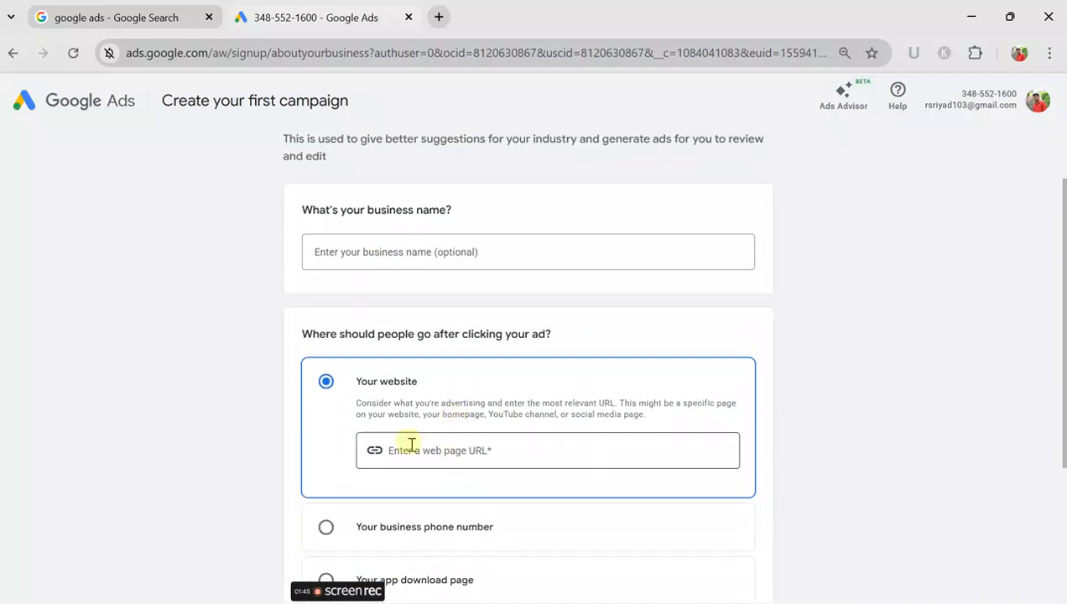
left_click(357, 265)
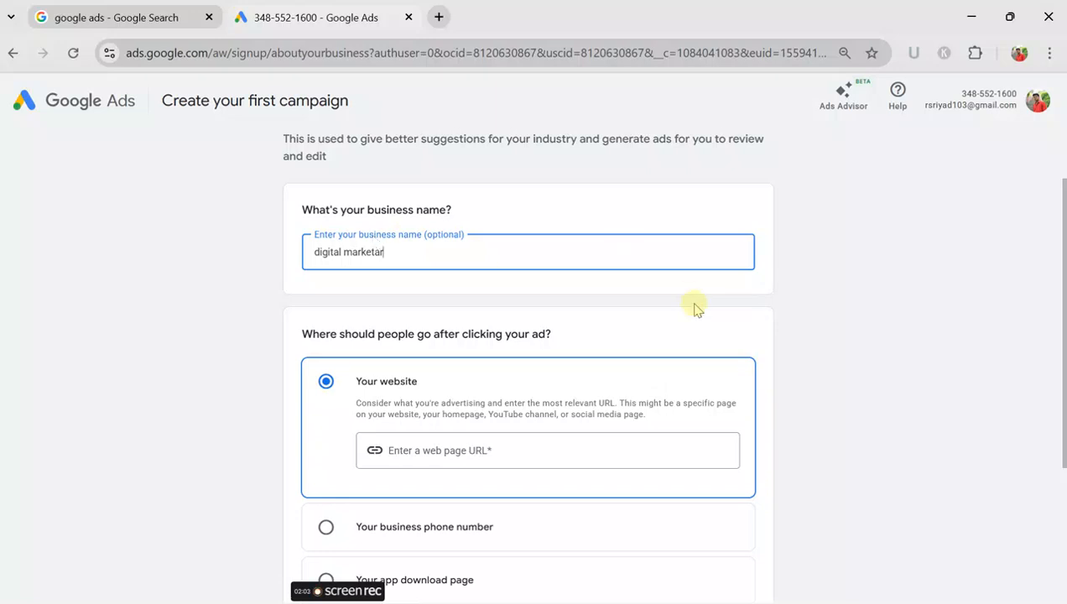
- Search Google for keyword research in a new tab and open WordStream's Free Keyword Tool page
left_click(418, 456)
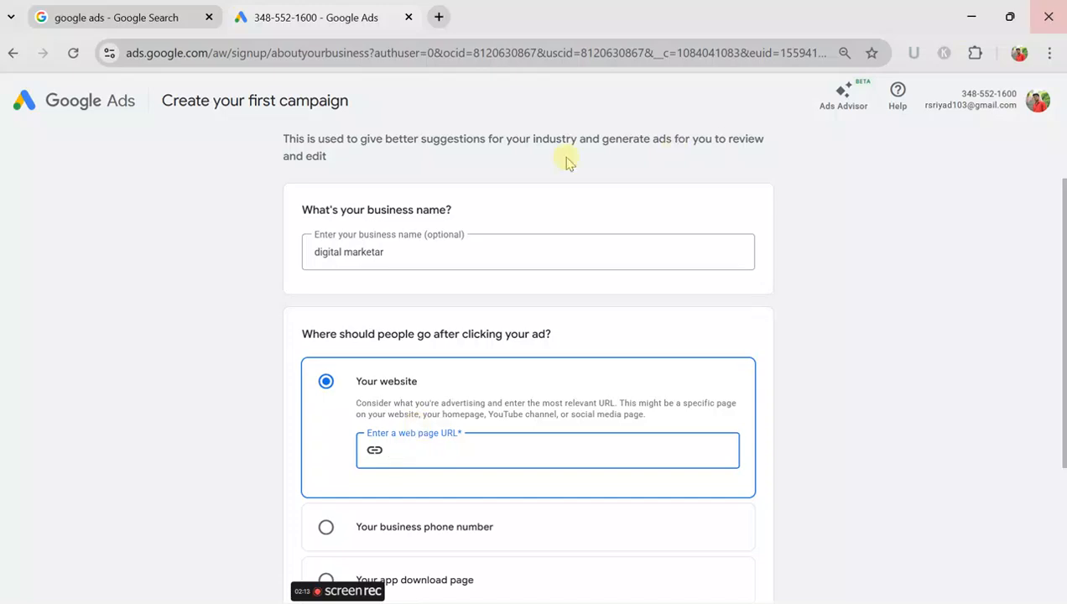
left_click(438, 17)
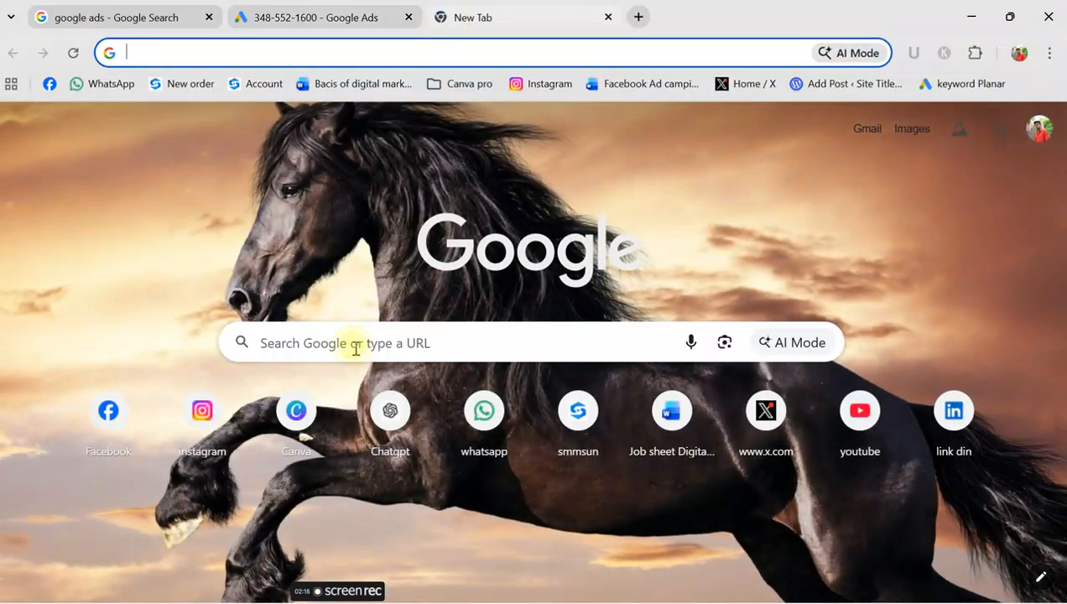
left_click(355, 343)
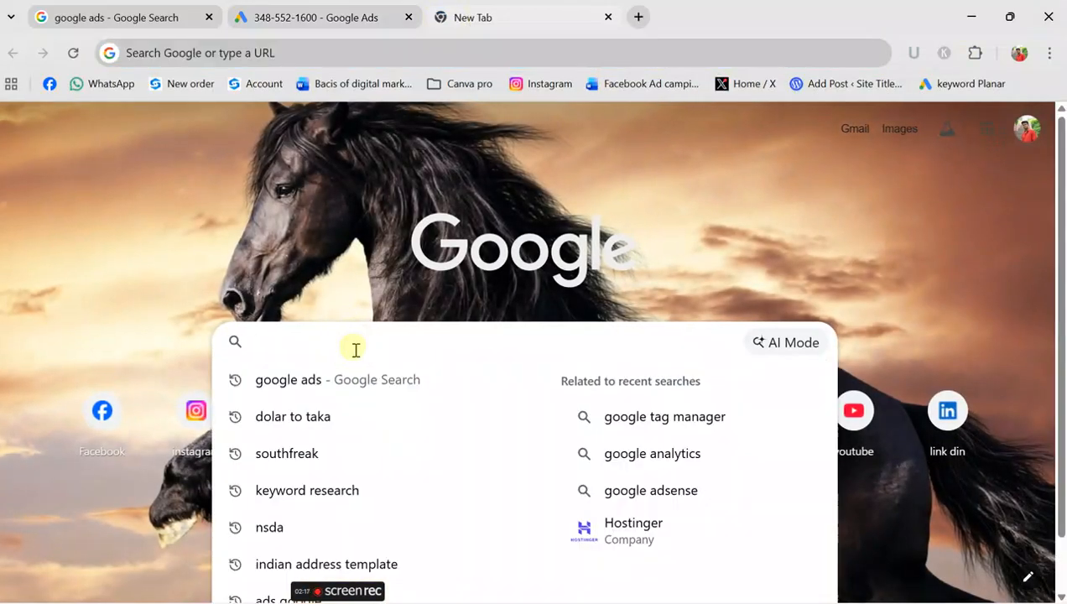
left_click(312, 491)
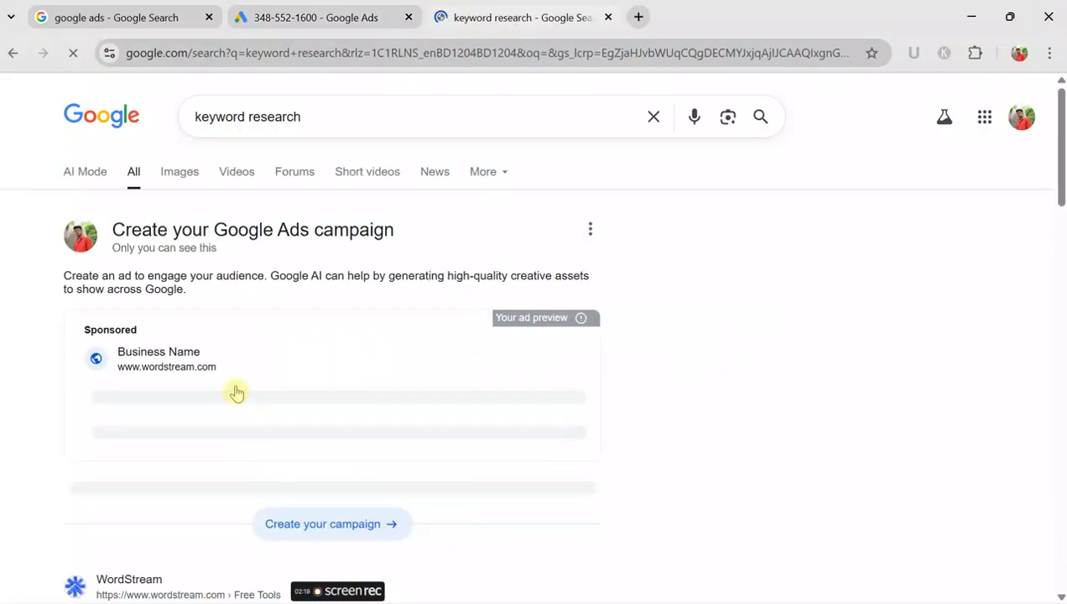
scroll(290, 290, "down", 2)
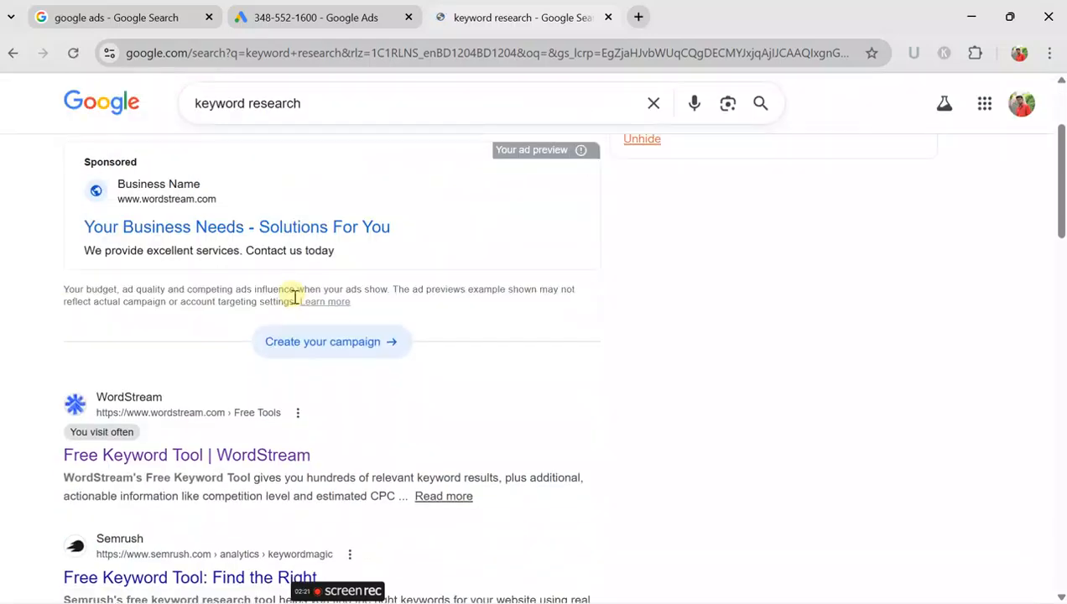
scroll(302, 331, "down", 1)
left_click(181, 375)
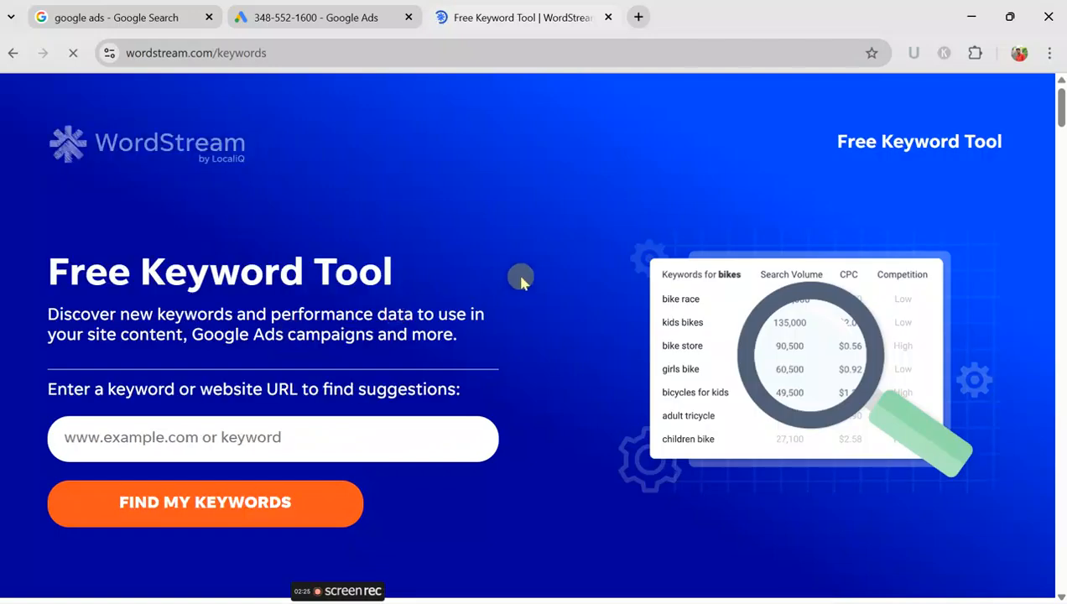
left_click(291, 59)
key("ctrl+c")
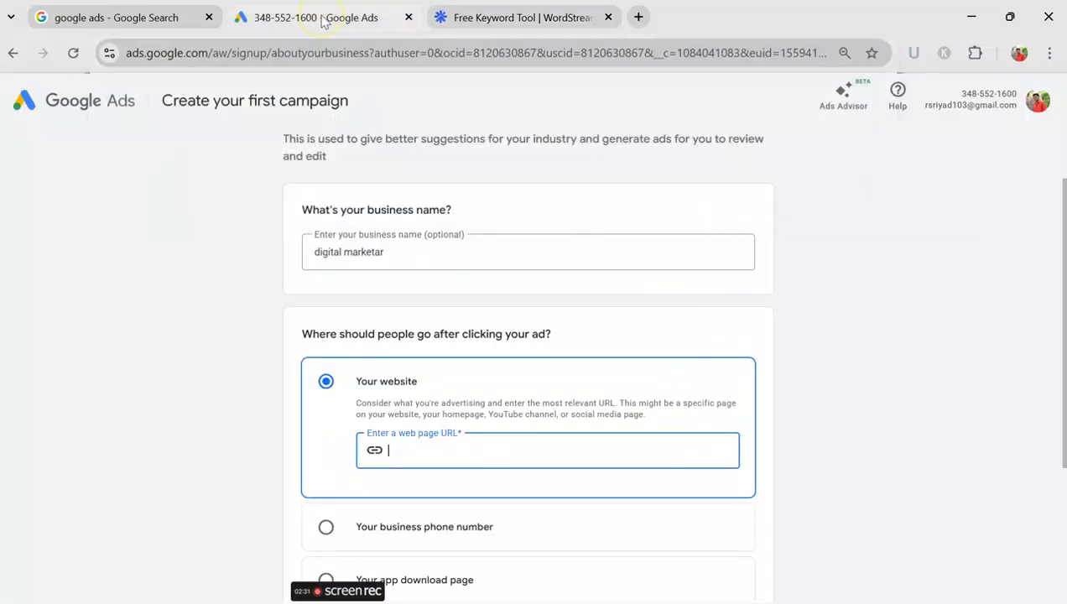
left_click(321, 16)
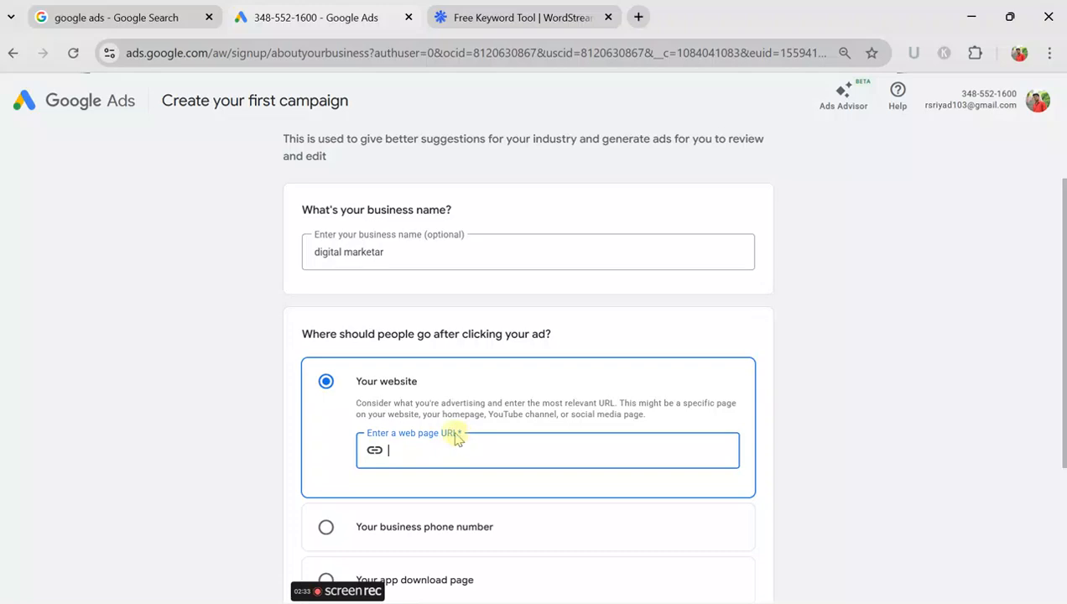
key("ctrl+v")
scroll(637, 369, "down", 3)
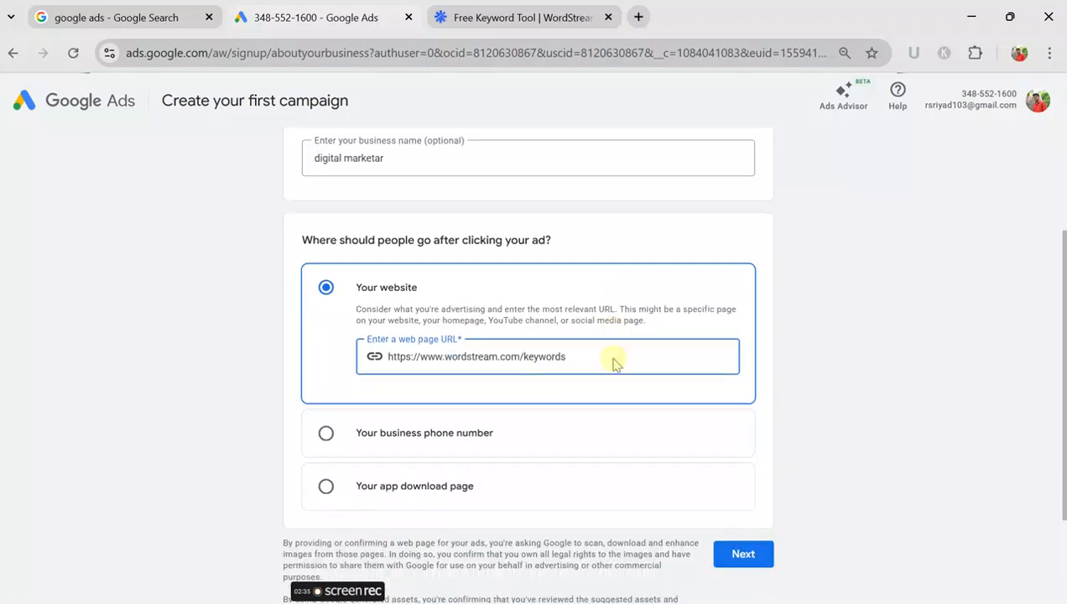
scroll(623, 333, "up", 3)
scroll(471, 453, "down", 2)
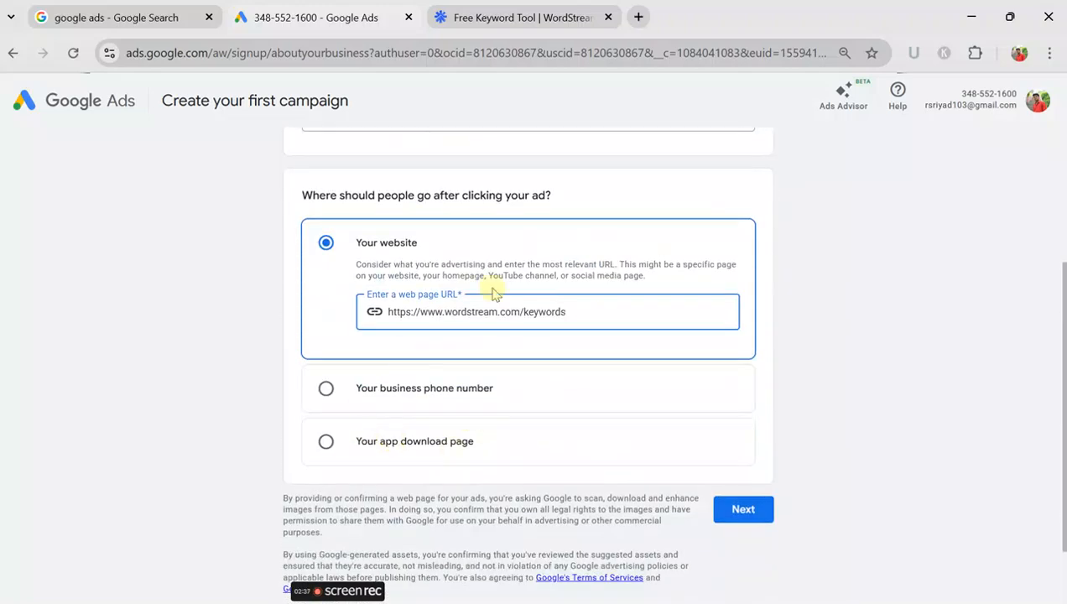
scroll(495, 293, "up", 3)
scroll(520, 314, "down", 3)
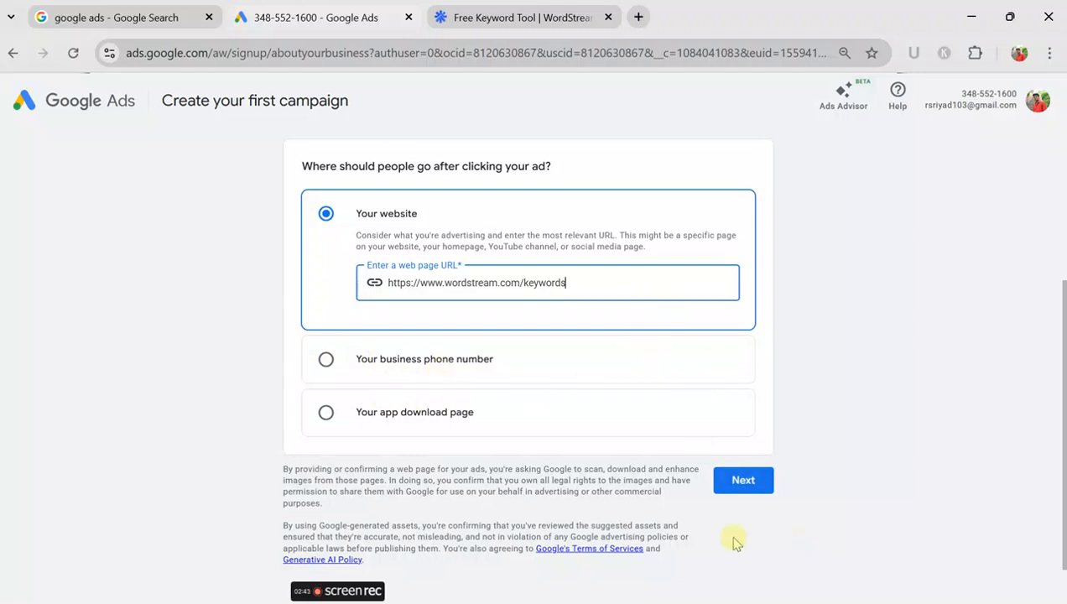
left_click(743, 482)
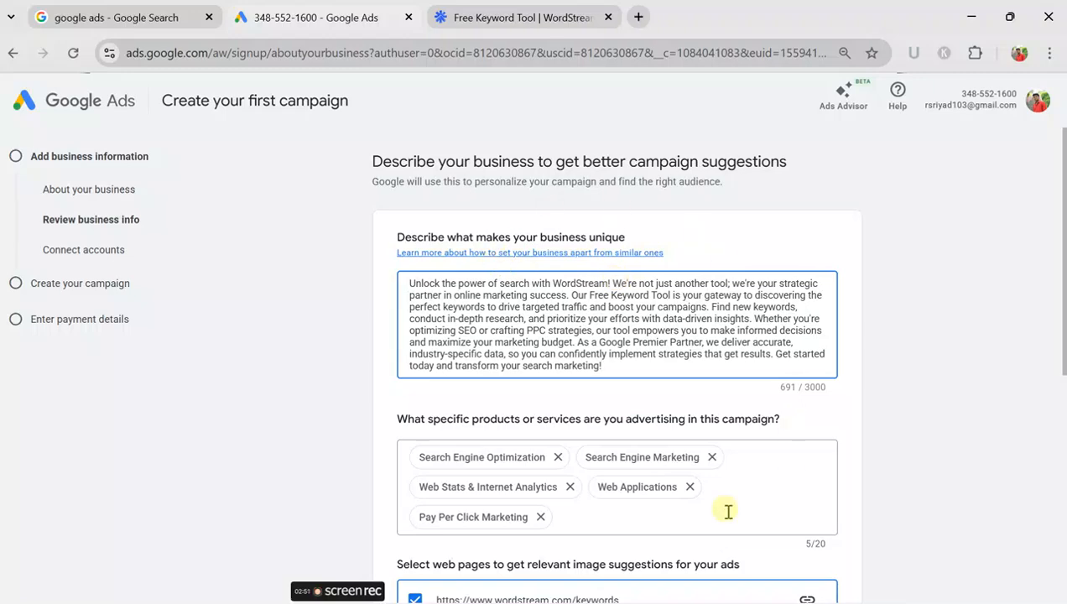
- Accept the suggested business description, services and web pages, and continue to connecting accounts
scroll(534, 308, "down", 5)
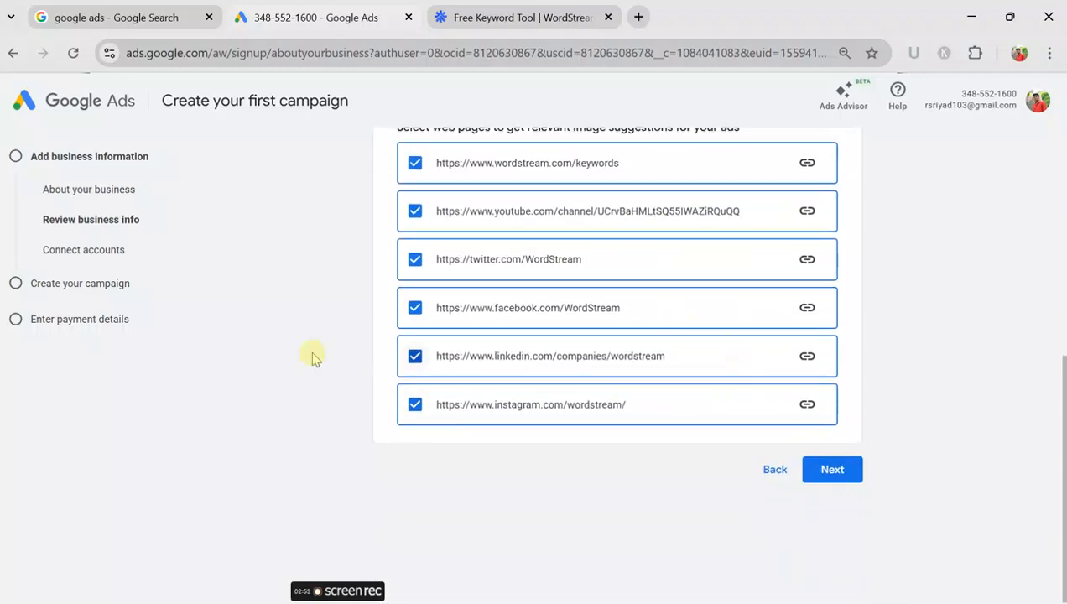
left_click(828, 471)
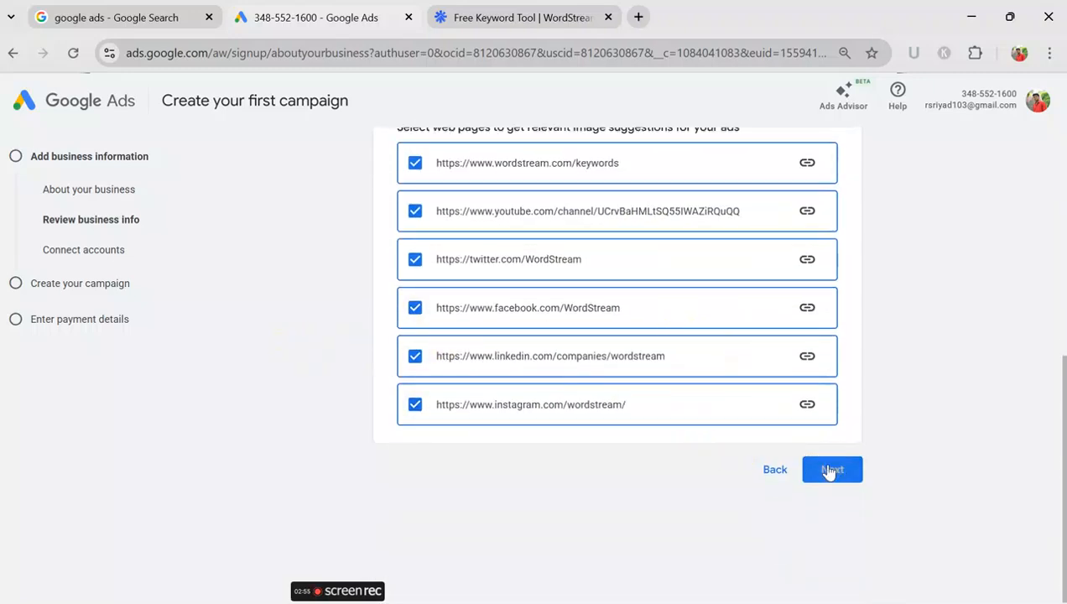
left_click(804, 470)
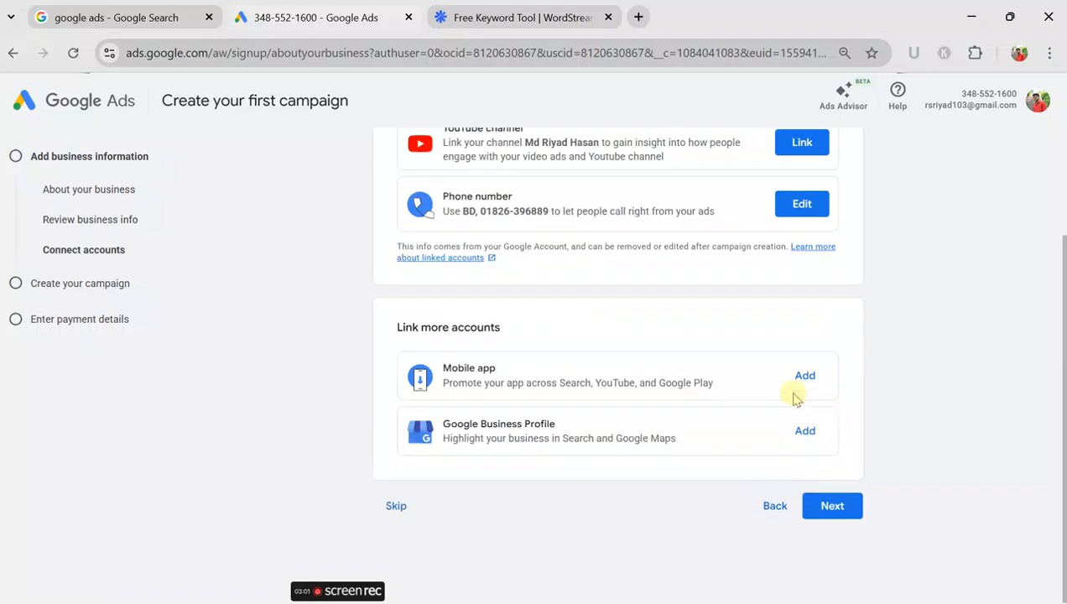
- Skip connecting the YouTube channel, phone number and other accounts to the campaign
scroll(809, 404, "up", 2)
scroll(453, 302, "down", 2)
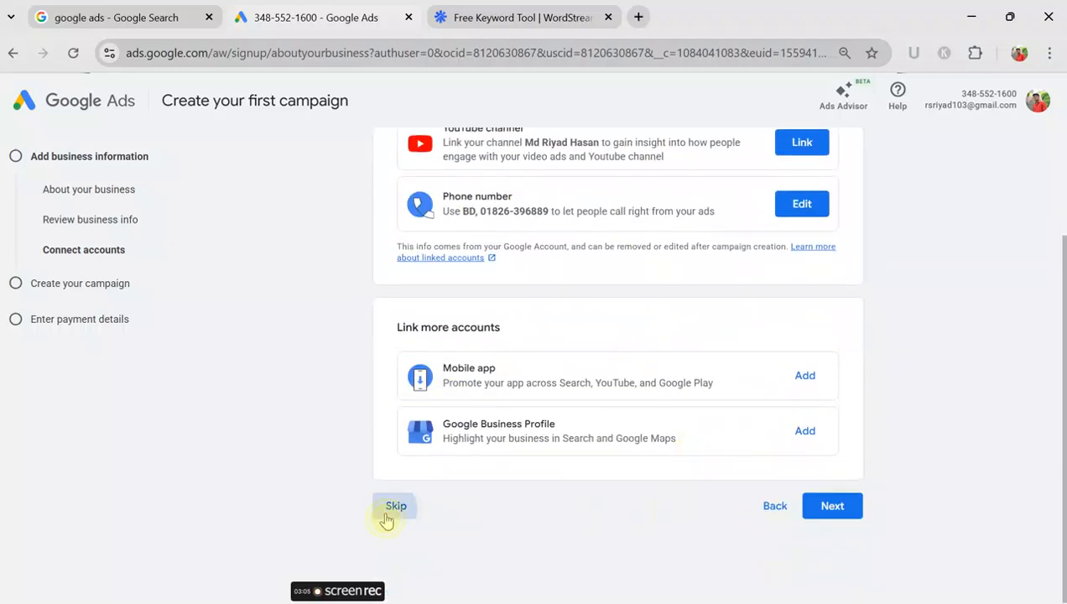
left_click(385, 513)
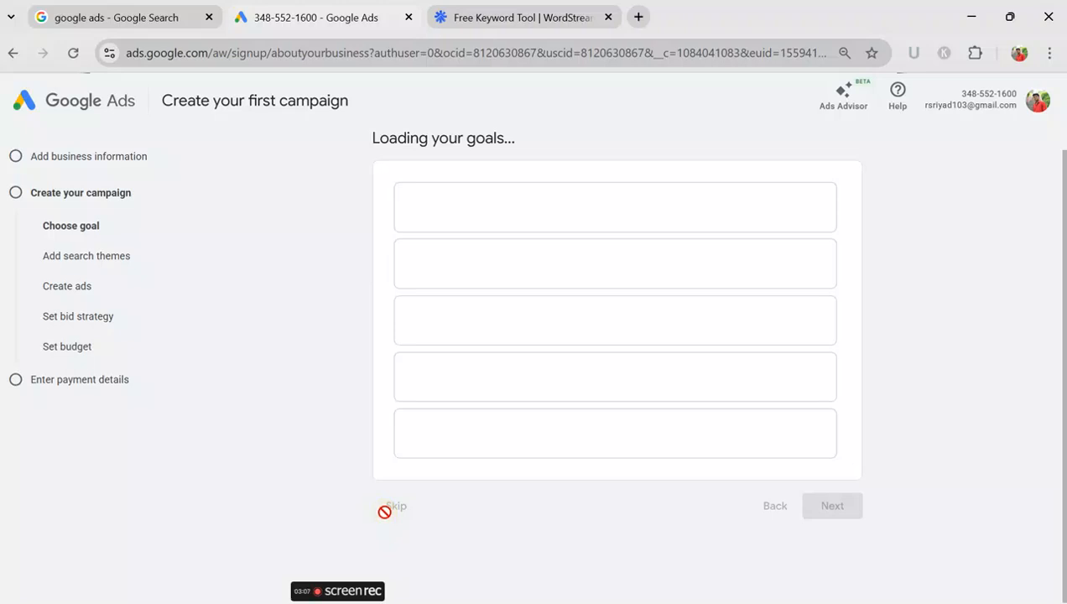
- Skip the campaign goal and campaign type selection, and leave campaign creation for the account settings
scroll(404, 508, "down", 1)
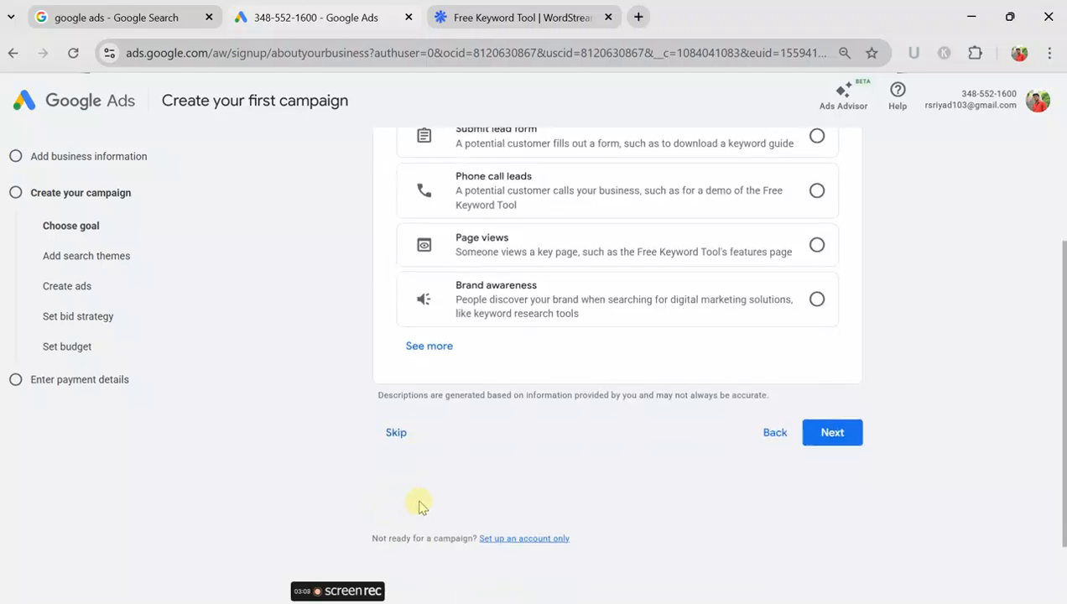
scroll(453, 408, "up", 3)
scroll(543, 405, "down", 2)
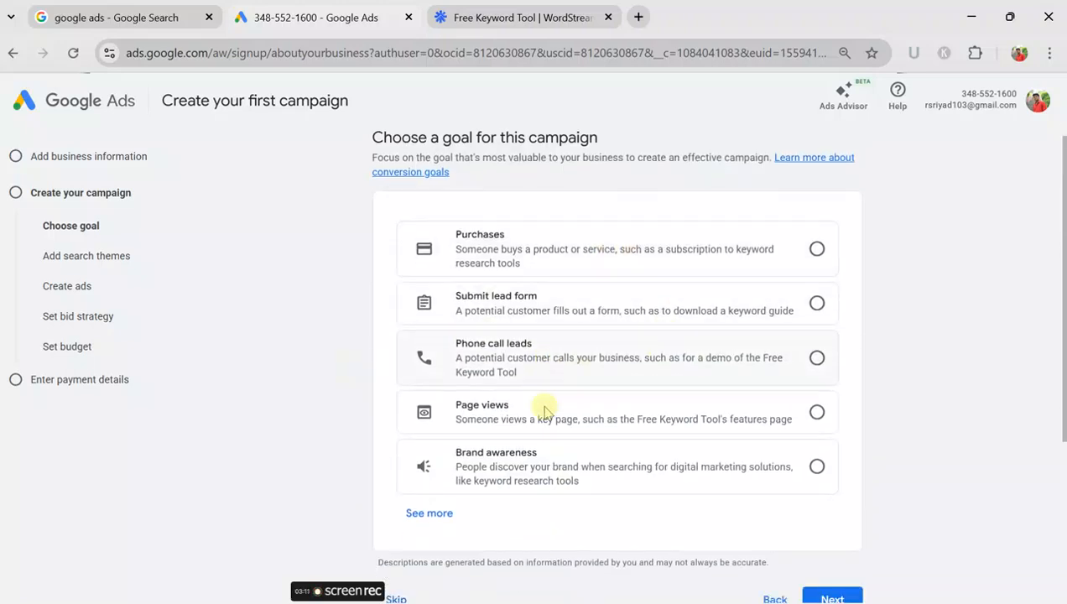
left_click(396, 456)
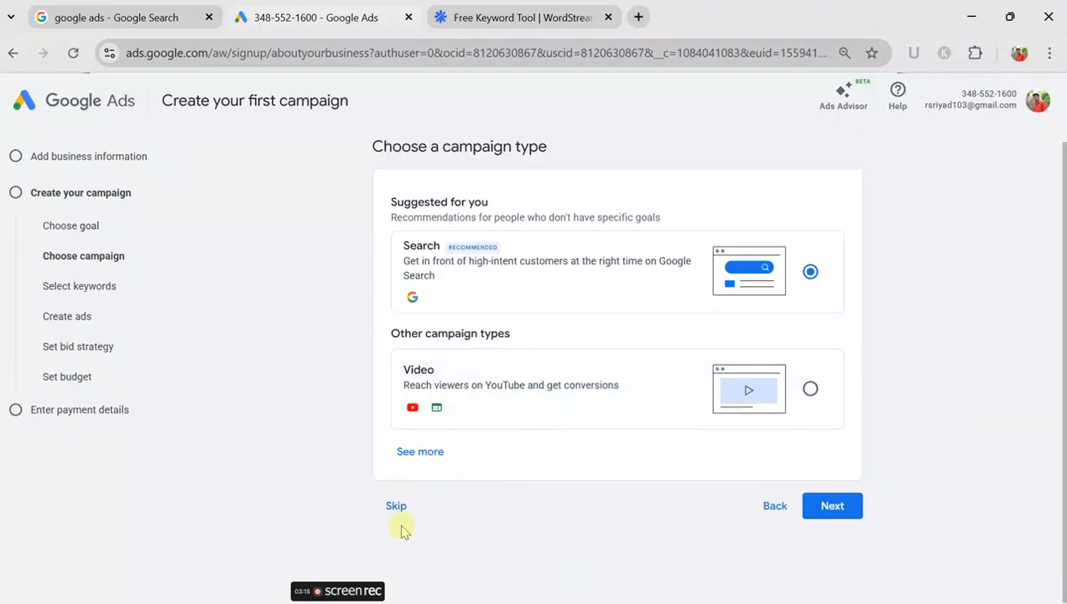
left_click(396, 507)
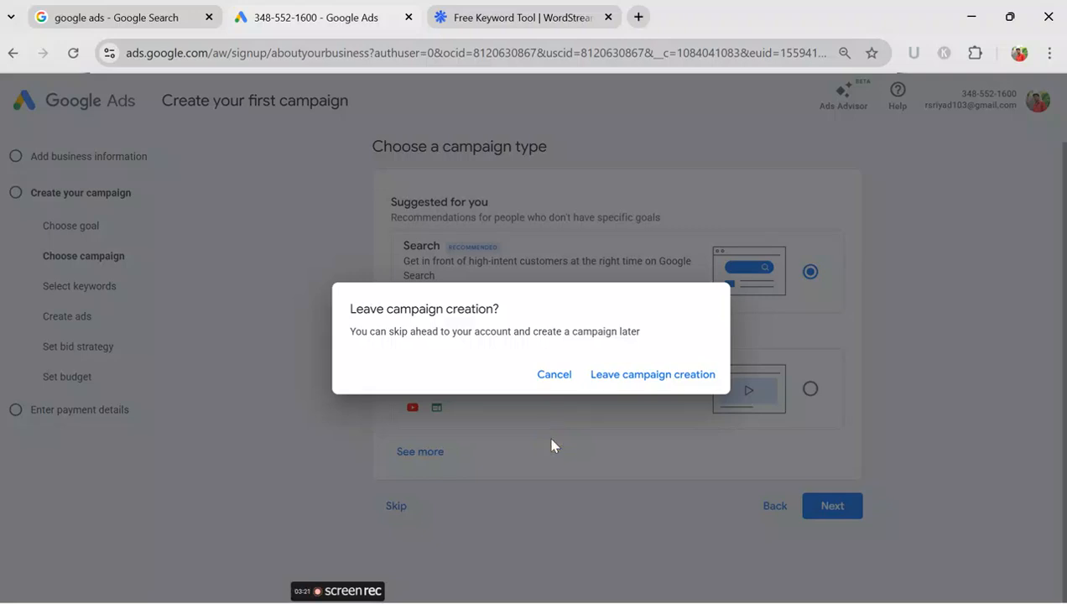
left_click(608, 375)
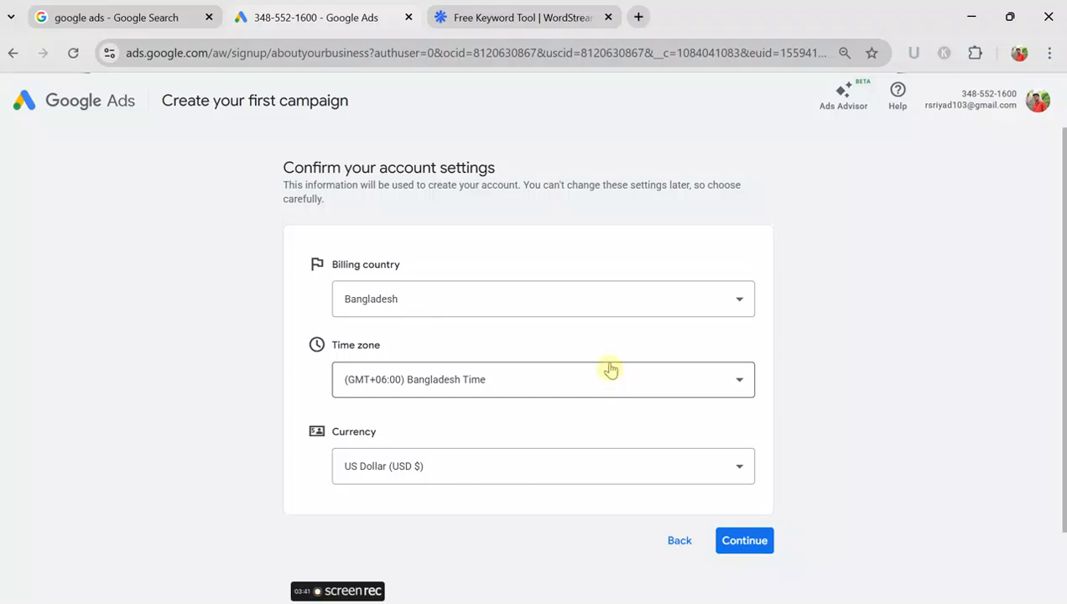
- Set the account's billing country to India
left_click(737, 302)
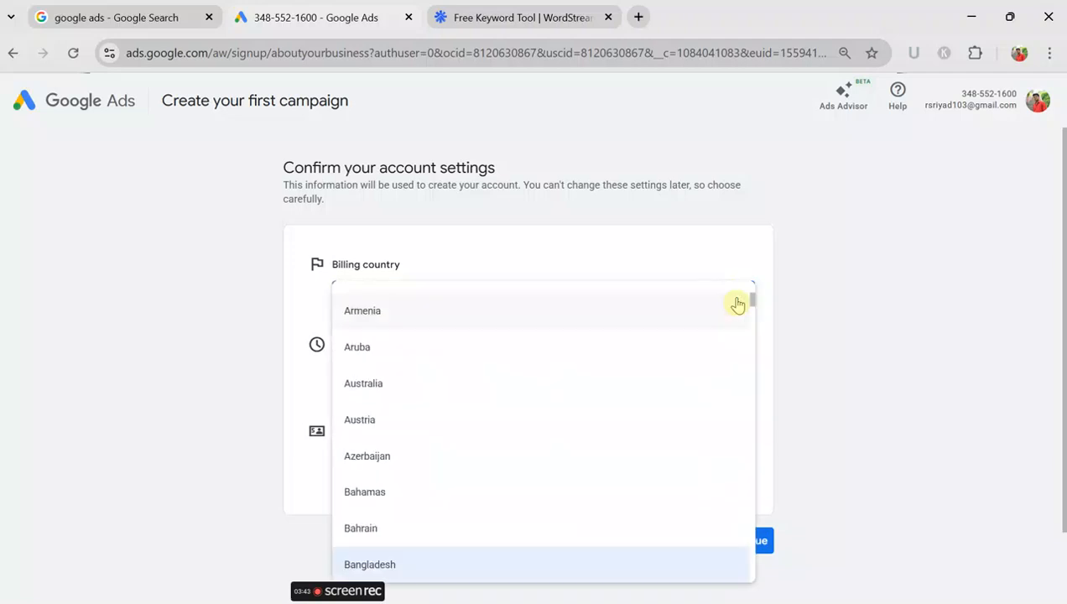
scroll(604, 437, "down", 6)
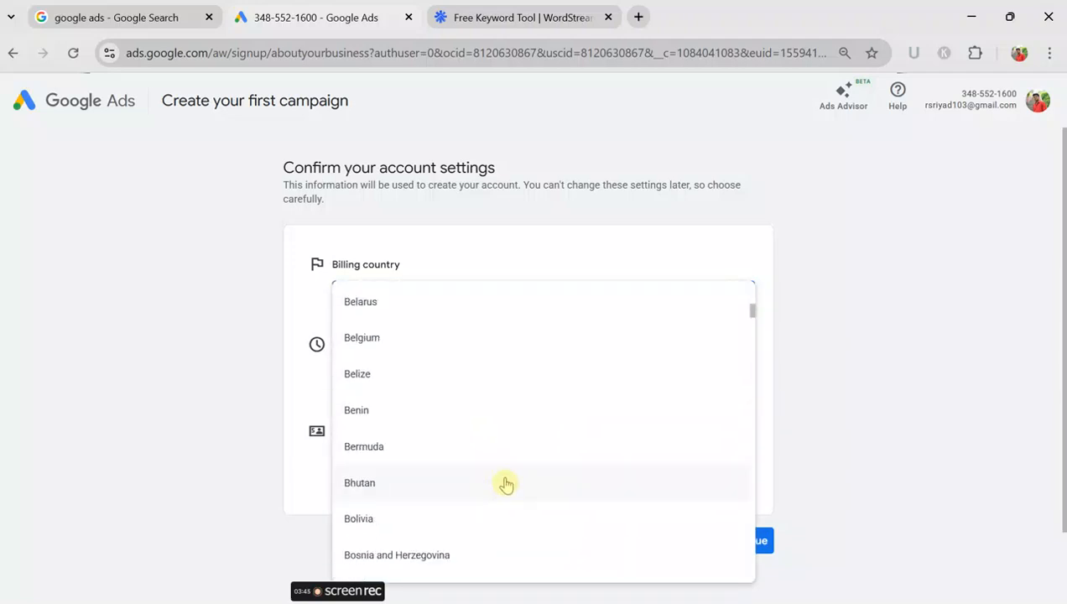
scroll(503, 486, "down", 7)
scroll(495, 486, "up", 1)
scroll(495, 484, "down", 12)
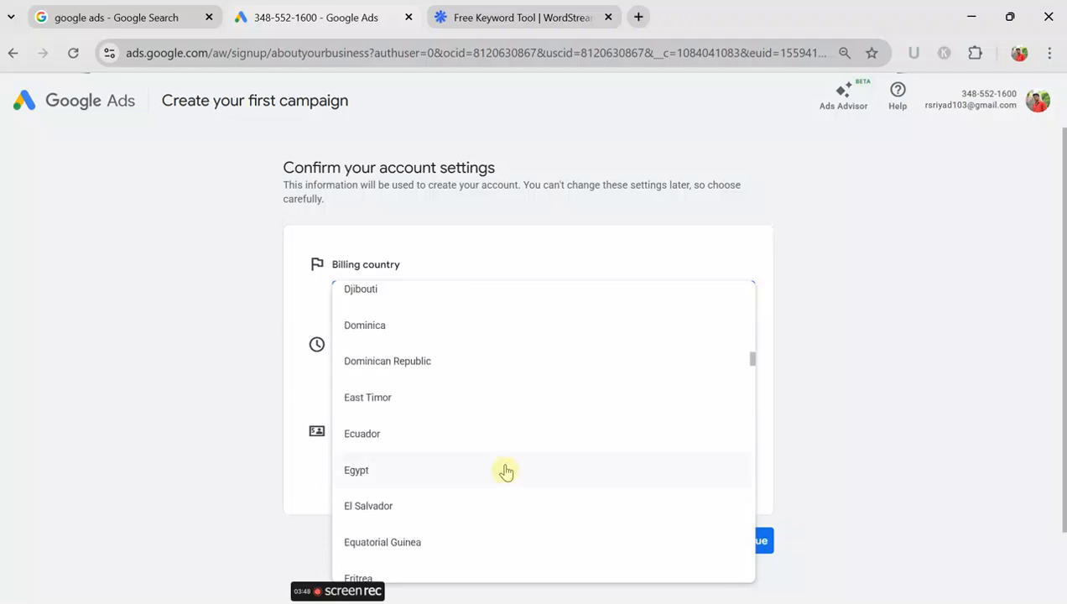
scroll(508, 482, "down", 20)
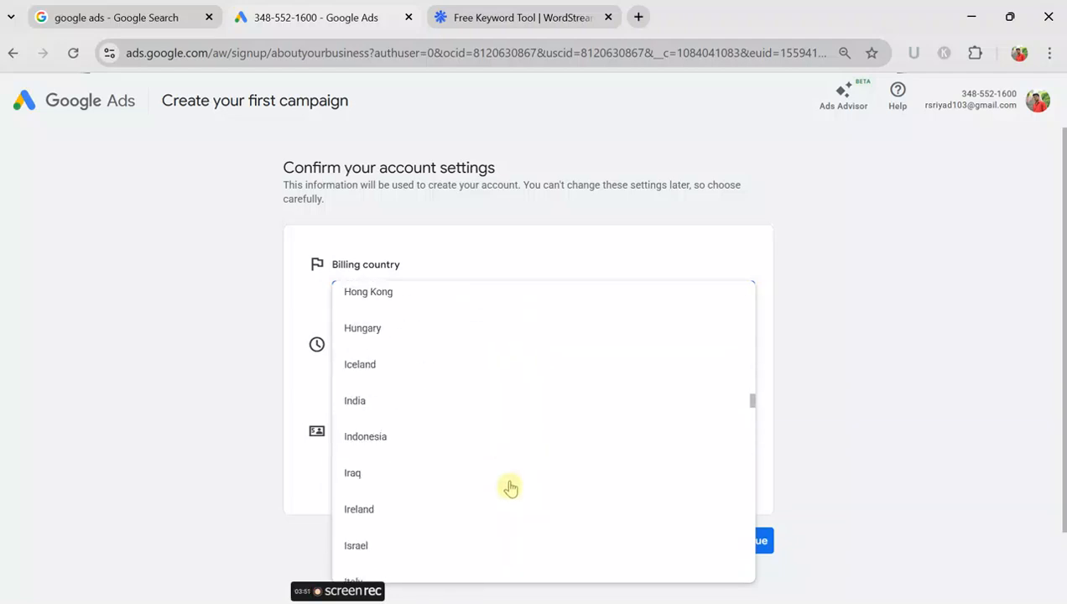
scroll(518, 482, "down", 20)
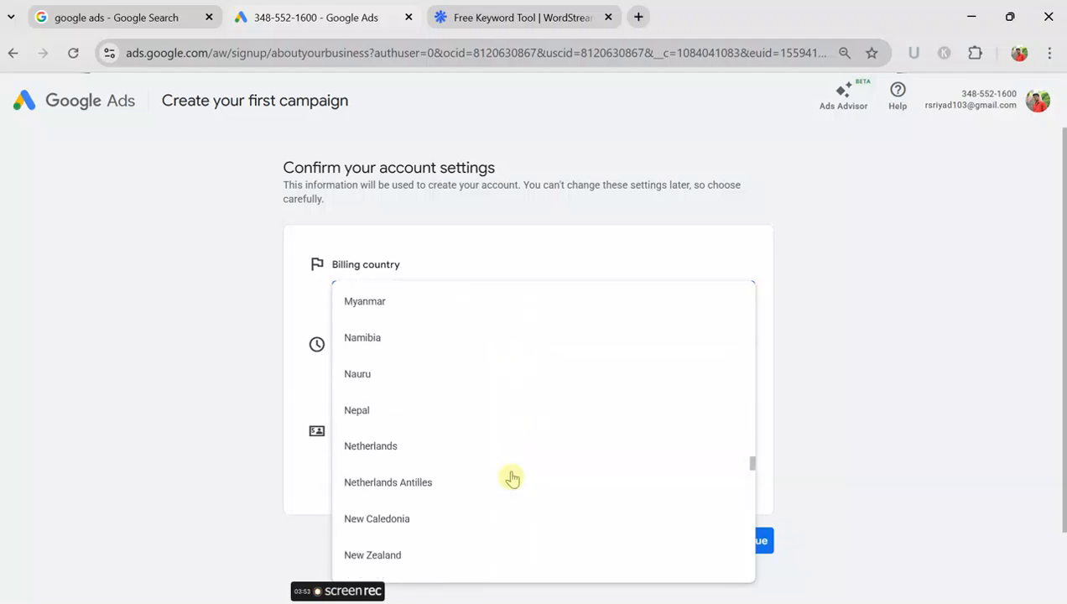
scroll(516, 477, "down", 5)
scroll(515, 479, "down", 13)
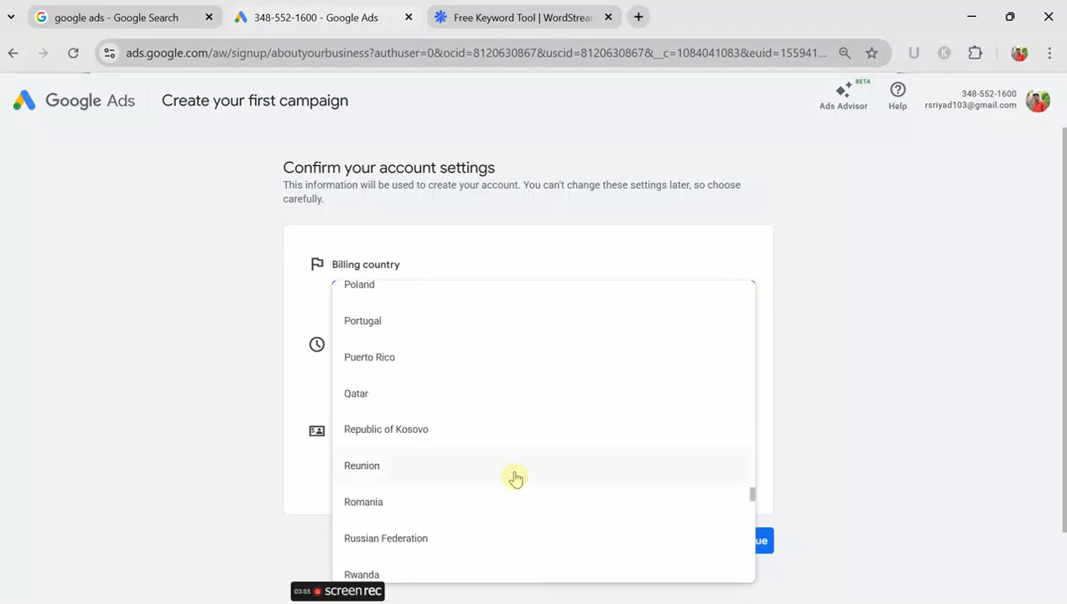
scroll(514, 479, "up", 20)
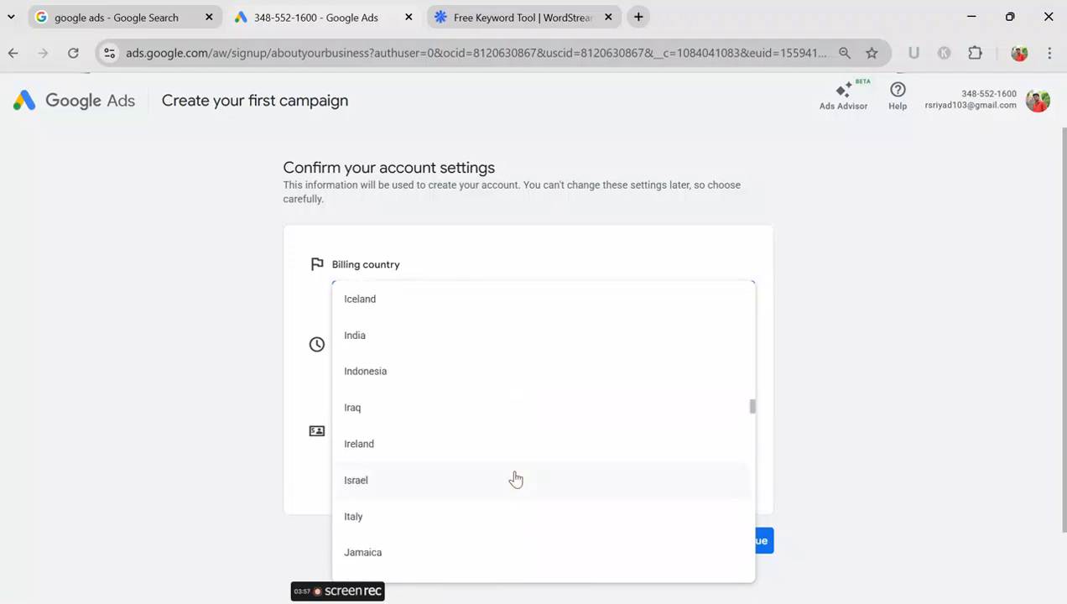
left_click(503, 353)
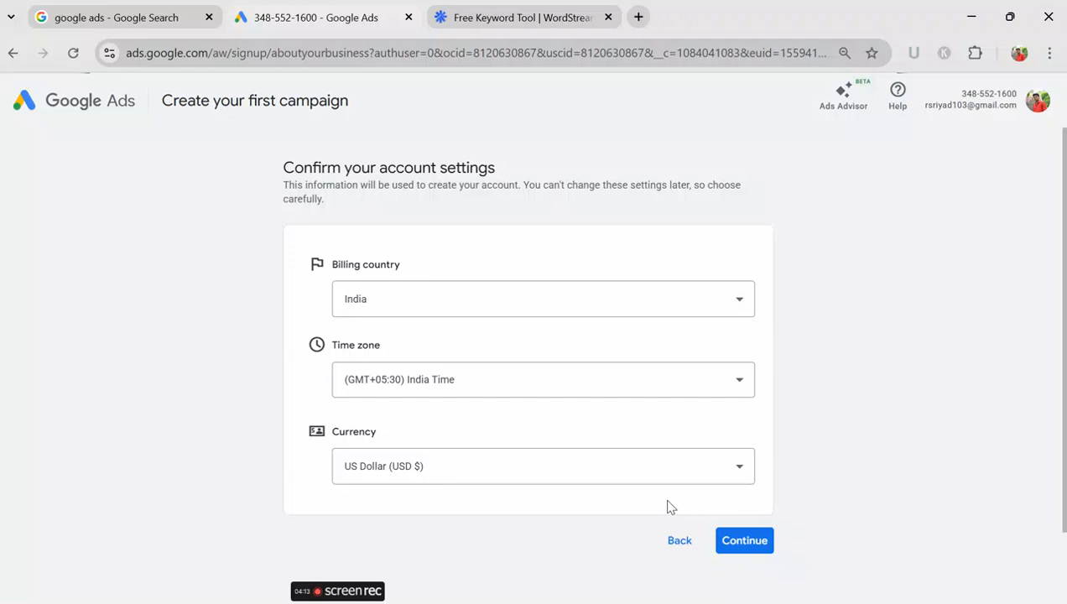
- Set the account currency to Indian Rupee (INR ₹) and continue to the payment settings
left_click(741, 474)
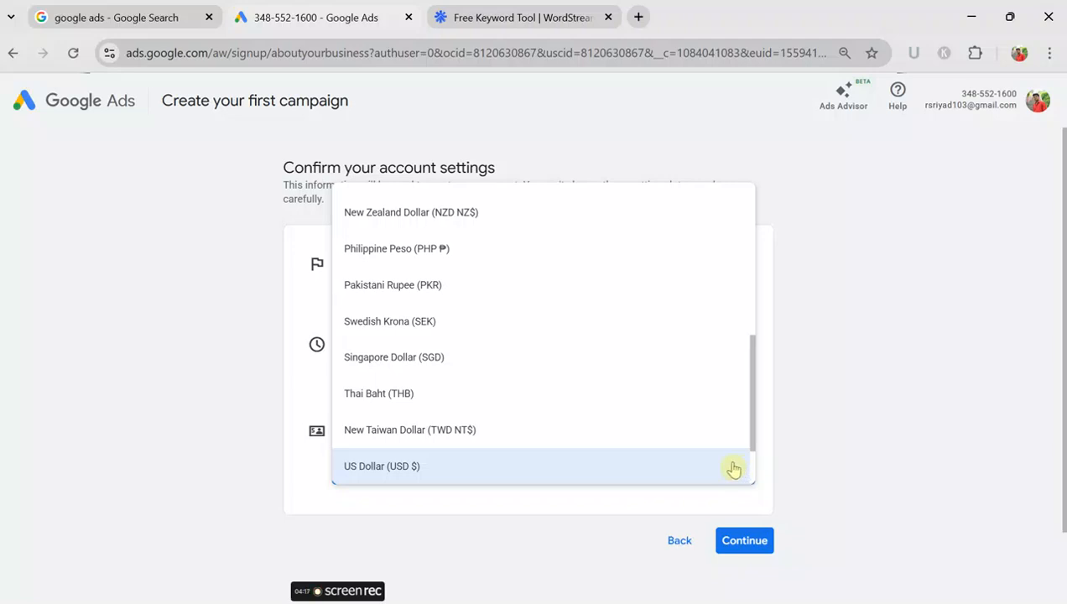
scroll(735, 468, "up", 2)
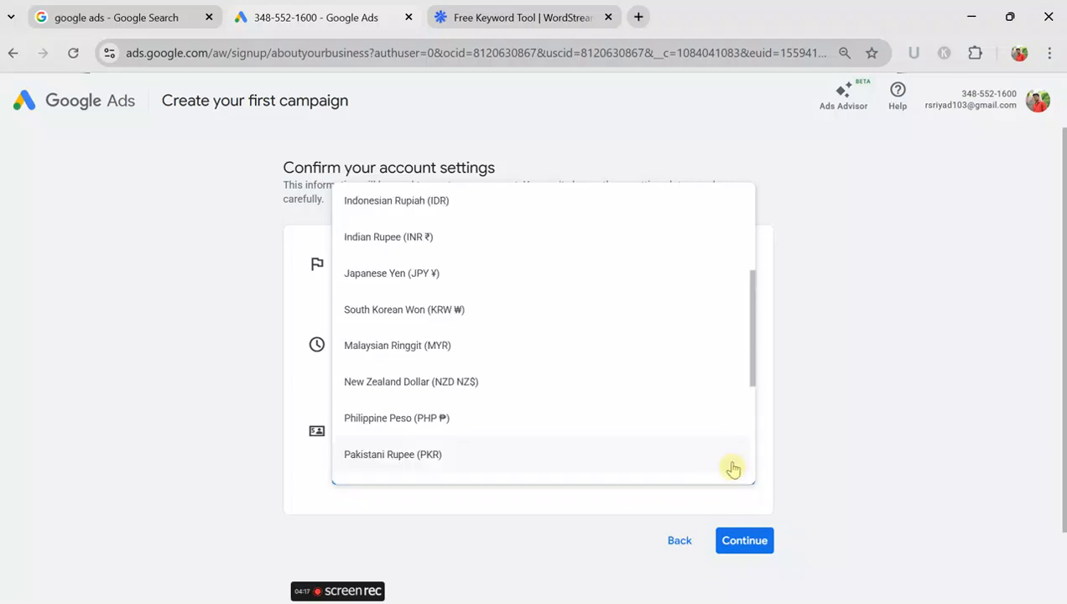
left_click(383, 250)
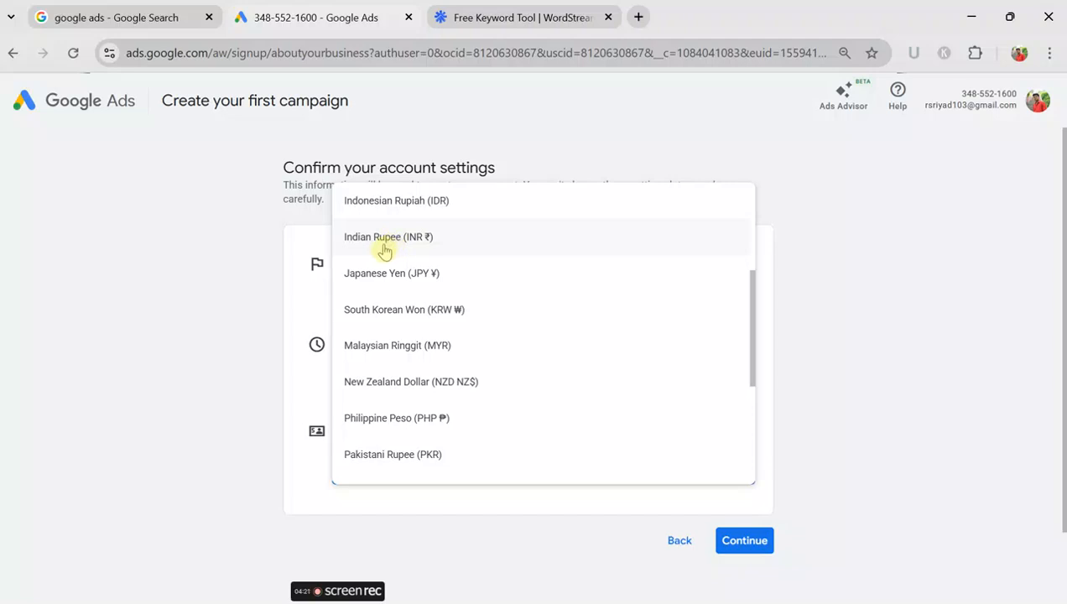
left_click(386, 250)
left_click(388, 250)
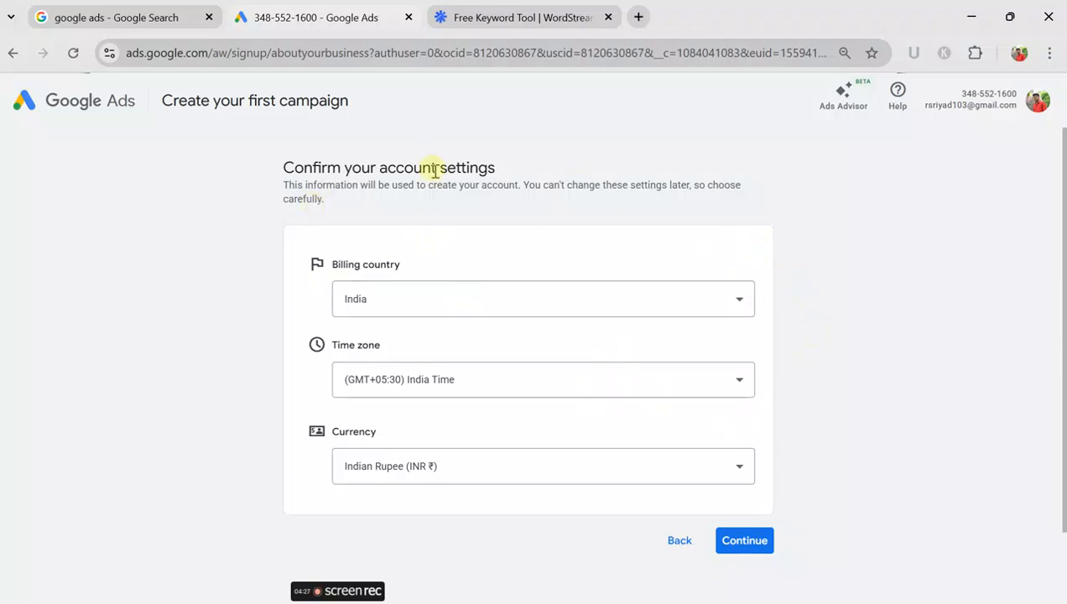
left_click(738, 540)
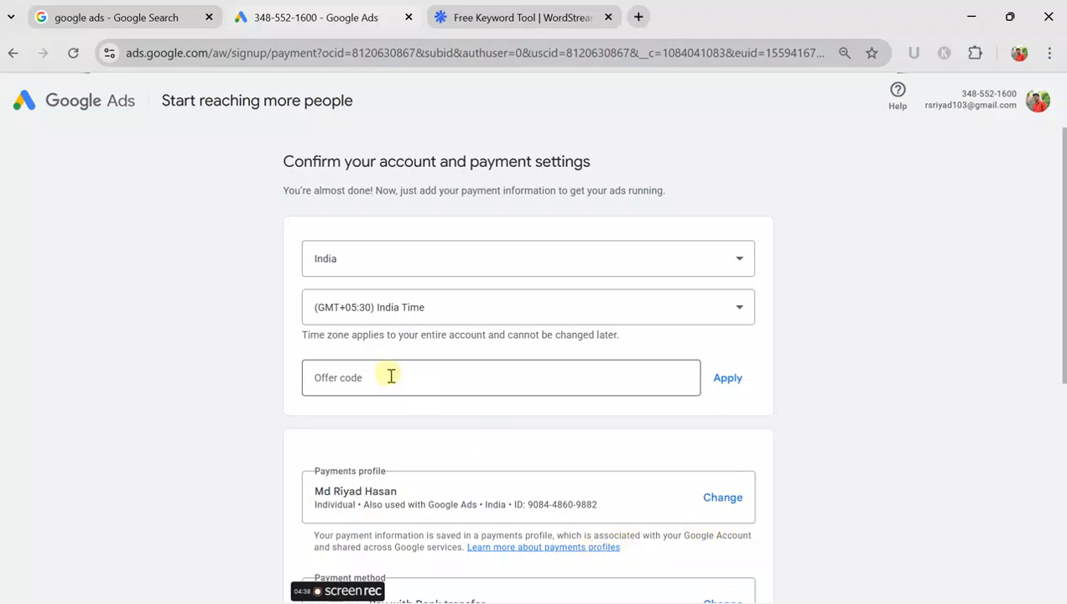
- Examine the available payment methods for the account and close the list without changing the selection
scroll(447, 388, "down", 3)
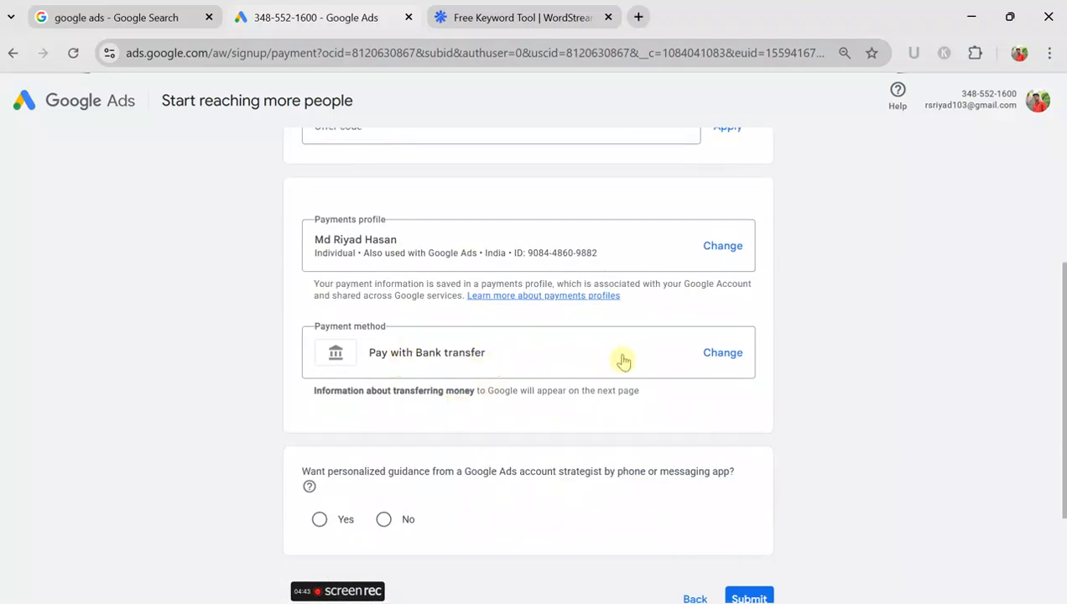
scroll(612, 382, "down", 1)
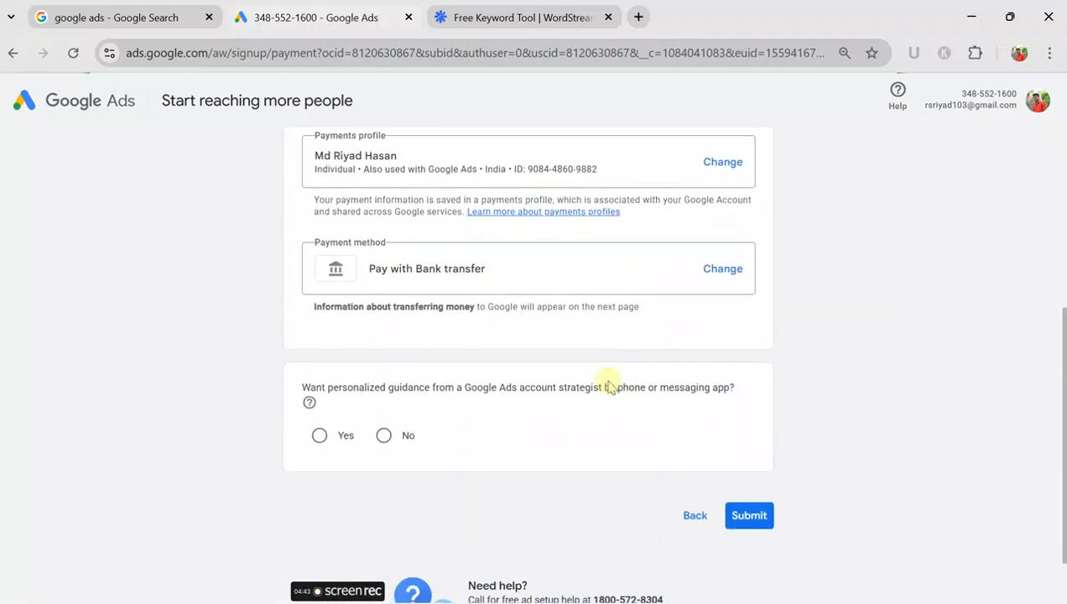
left_click(710, 270)
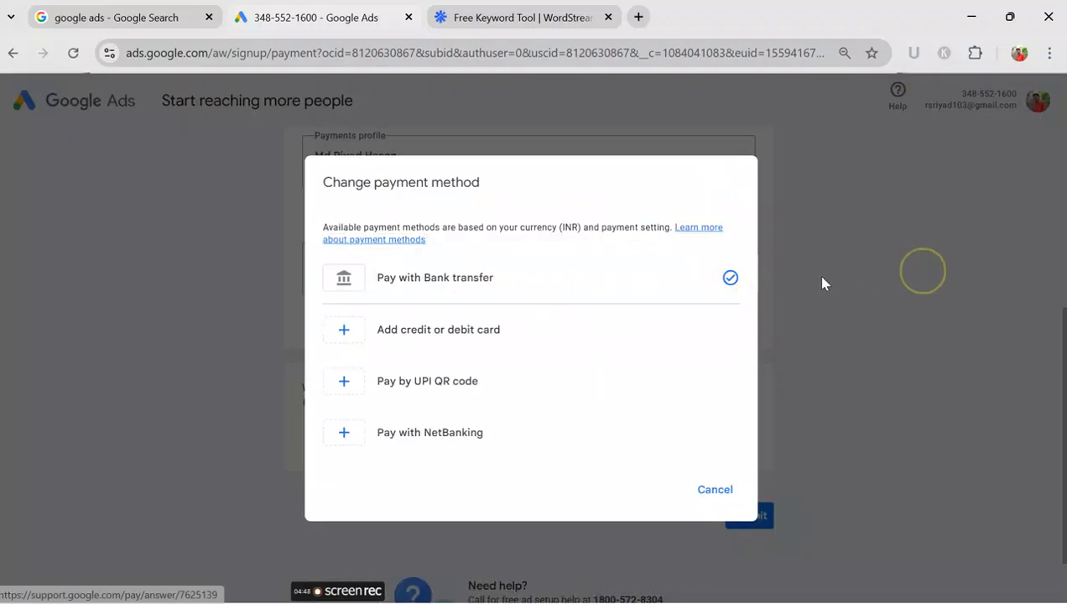
left_click(704, 489)
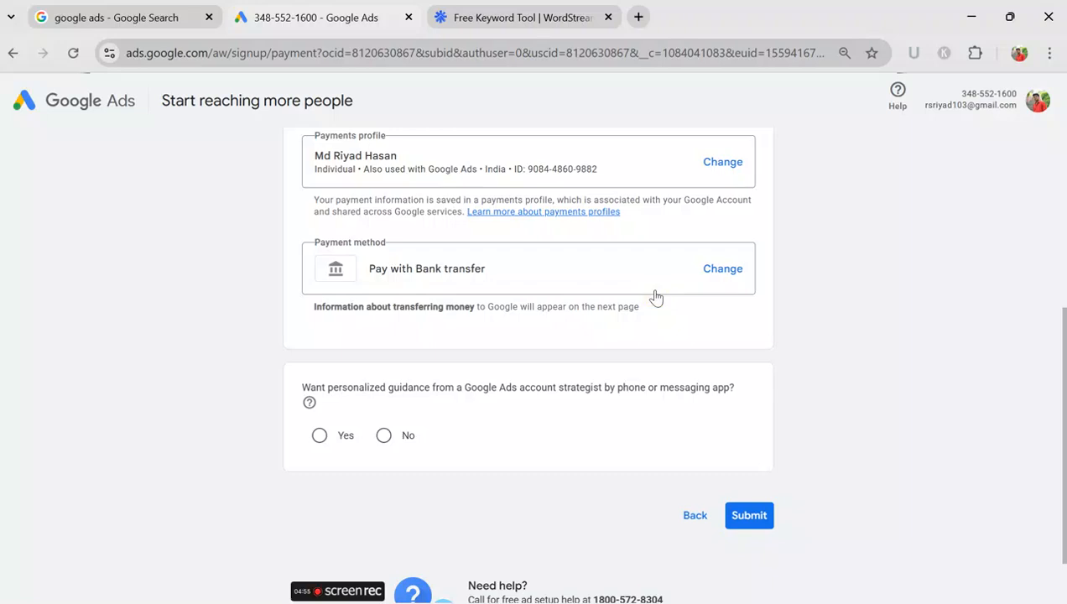
- Start a new organization payments profile and enter "digital marketar" as the organization name
scroll(655, 295, "up", 2)
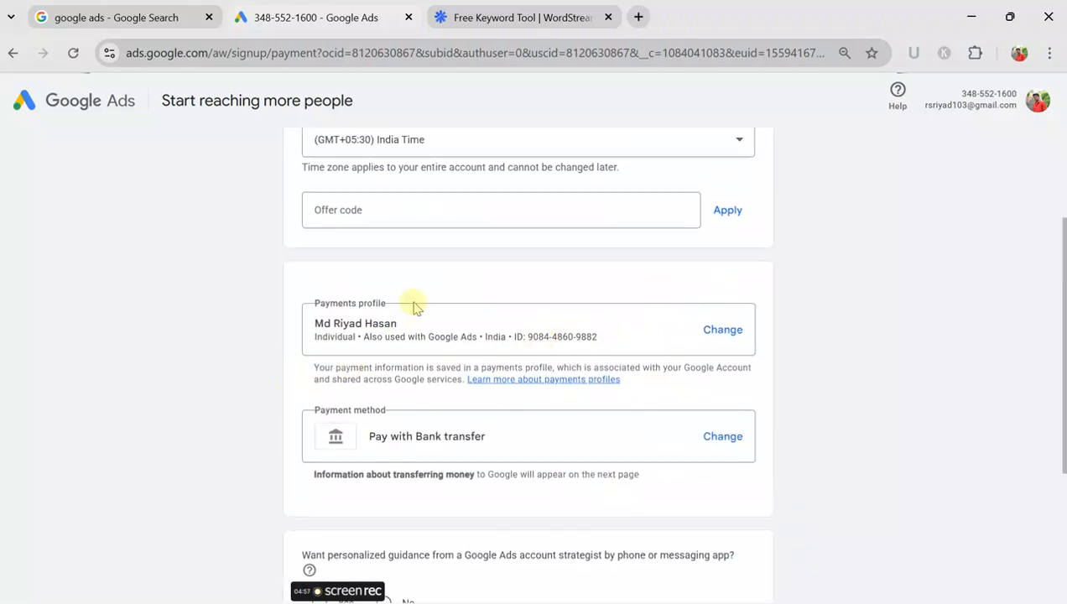
scroll(413, 312, "up", 1)
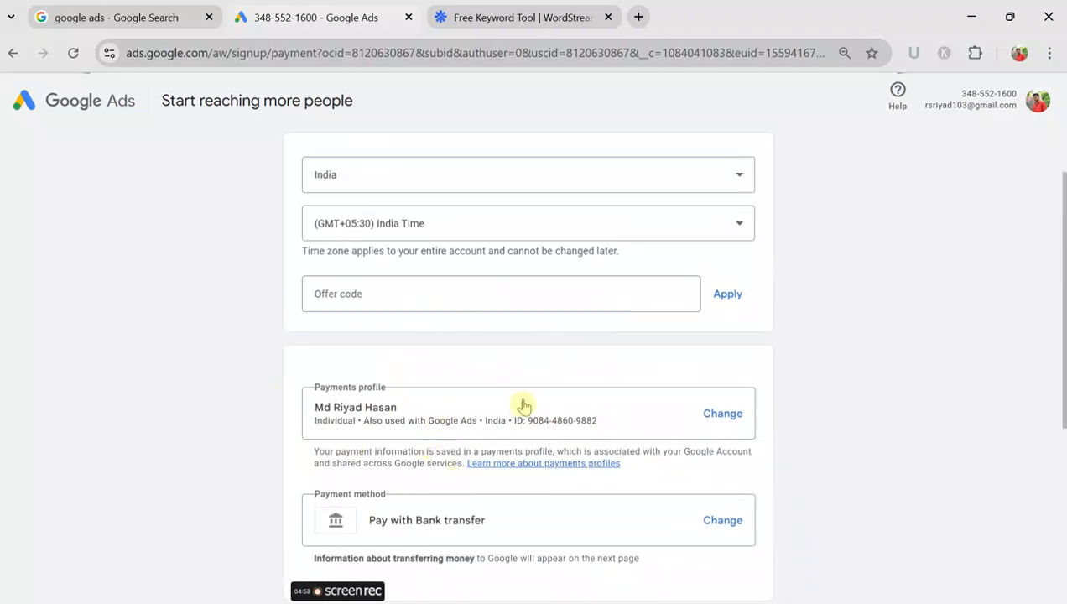
left_click(717, 416)
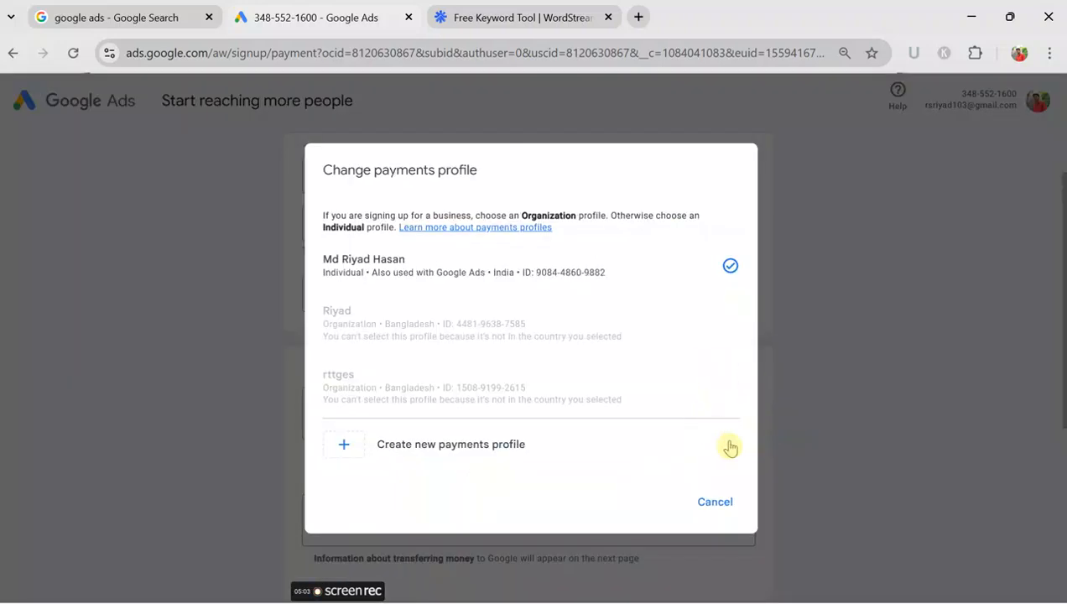
left_click(493, 453)
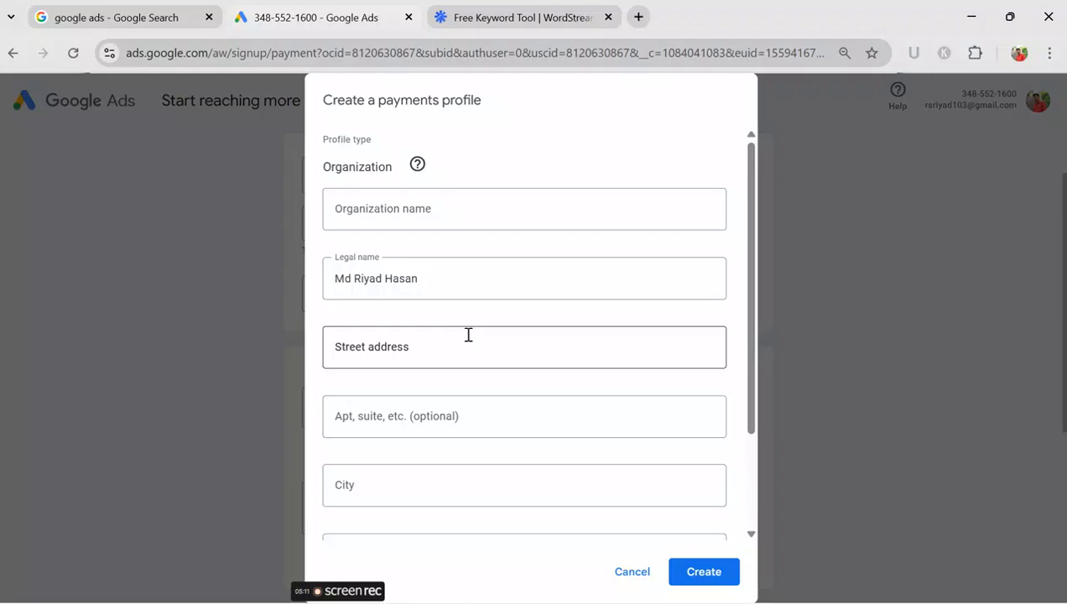
left_click(371, 215)
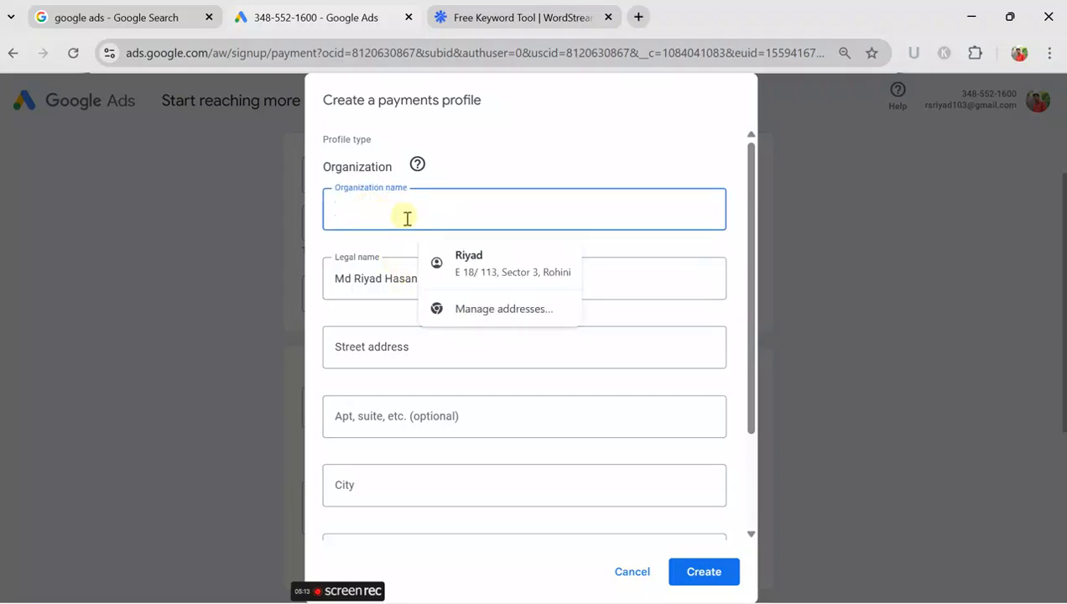
type("digital marketar")
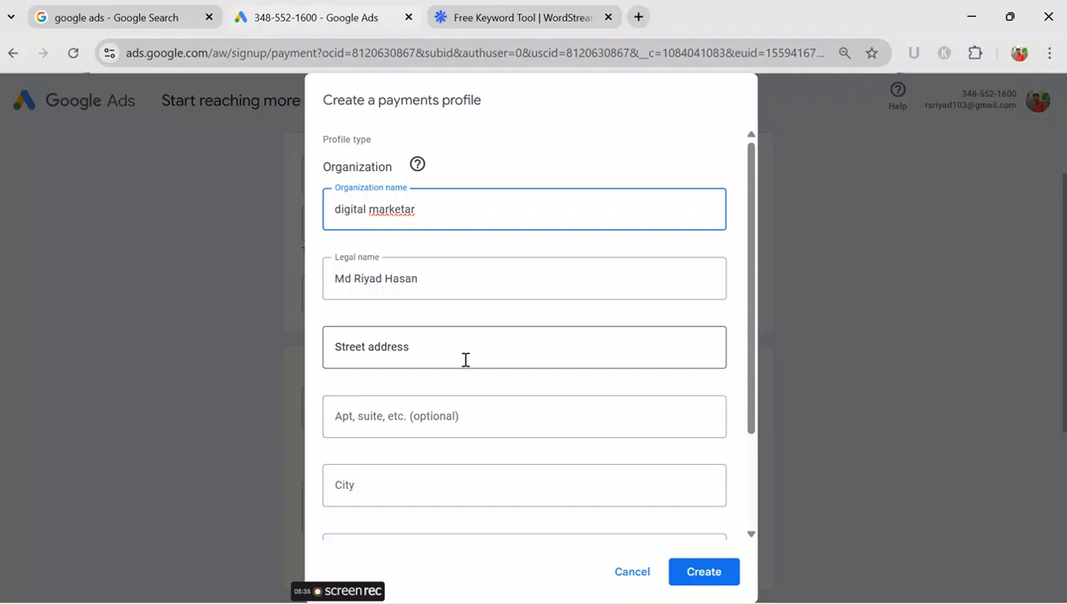
scroll(471, 382, "down", 2)
scroll(453, 460, "up", 1)
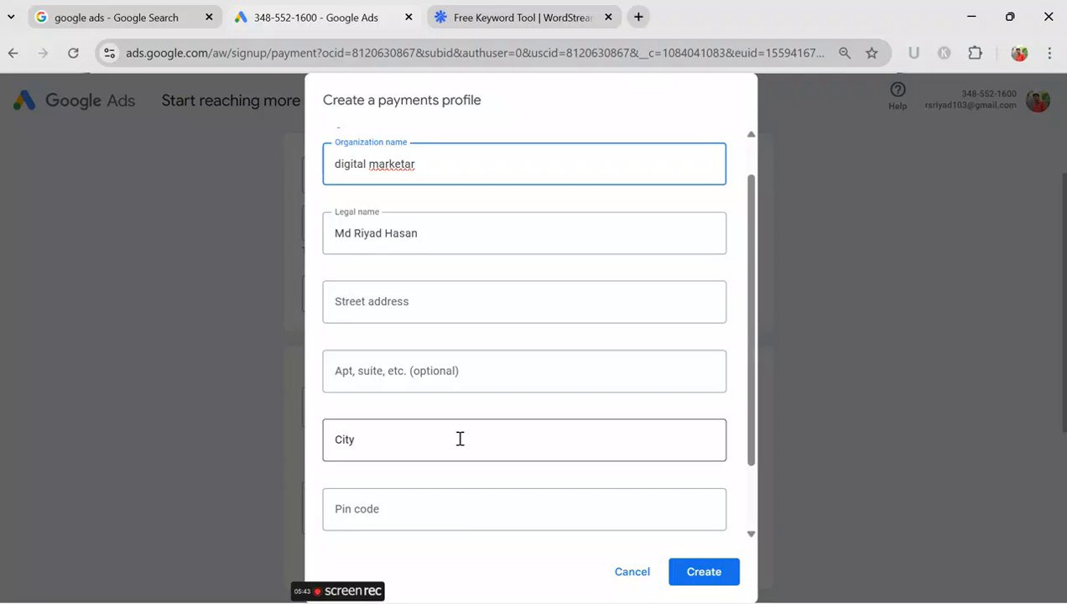
- Search Google for "indian address template" in a new tab and open the Fake address generator India result
left_click(639, 17)
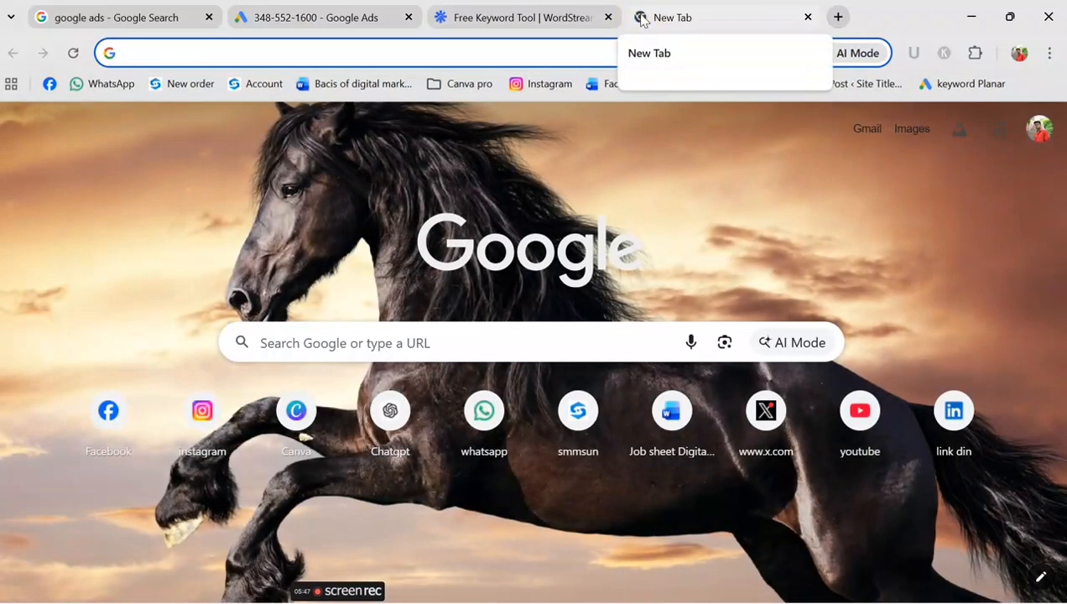
left_click(268, 55)
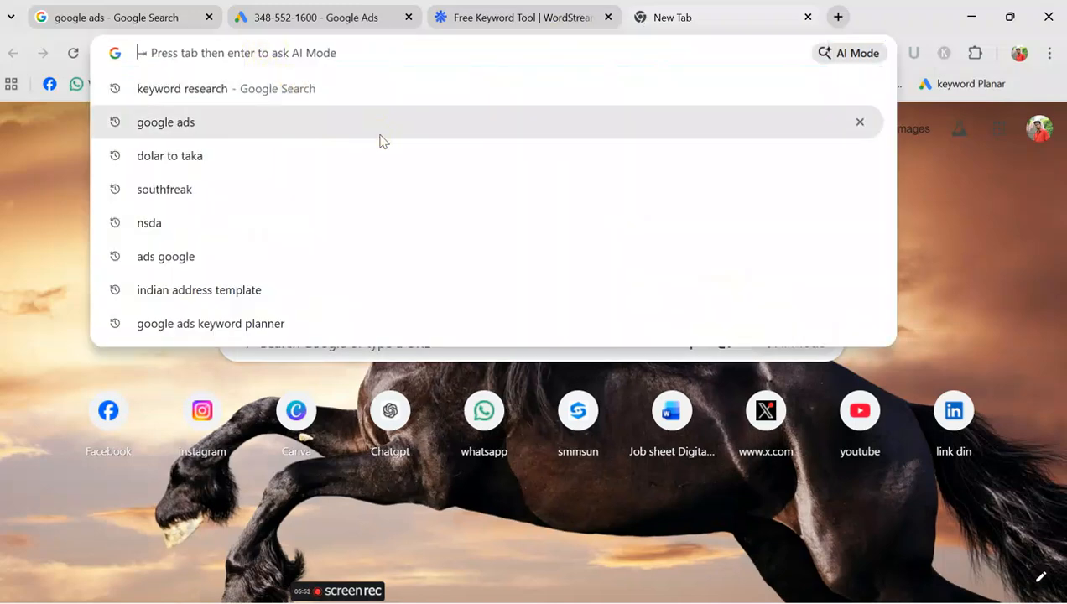
left_click(233, 295)
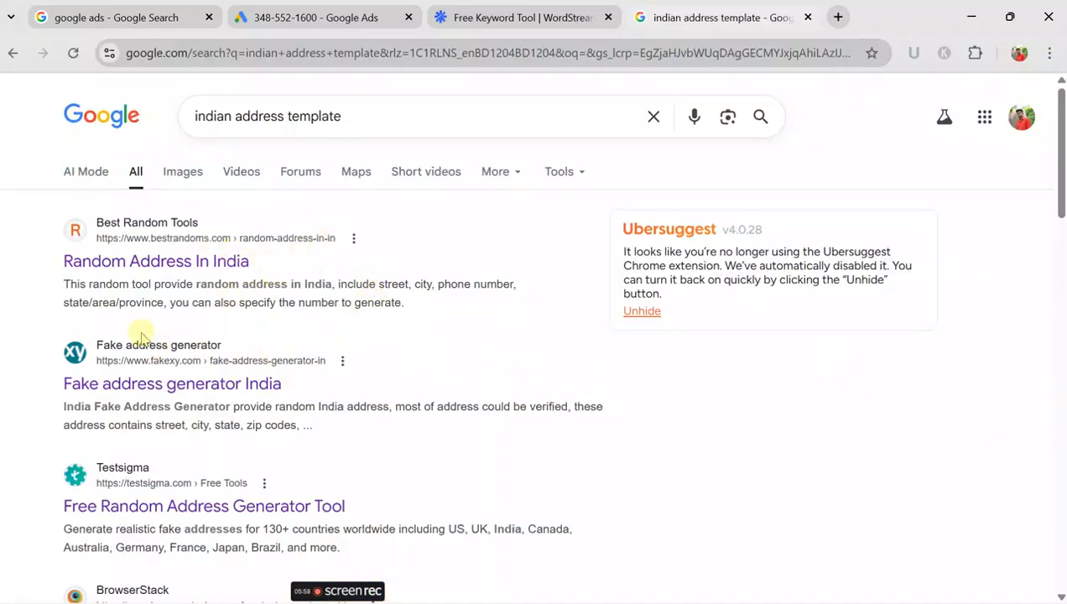
left_click(216, 382)
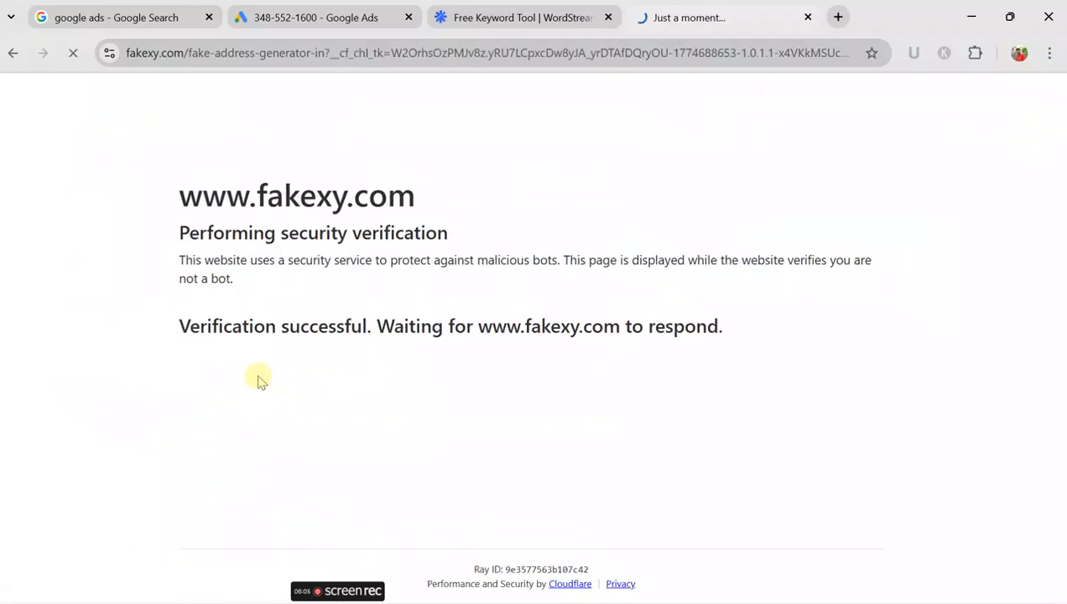
- Copy the street line of the generated Indian address into the payments profile's Street address field in Google Ads
scroll(573, 326, "down", 3)
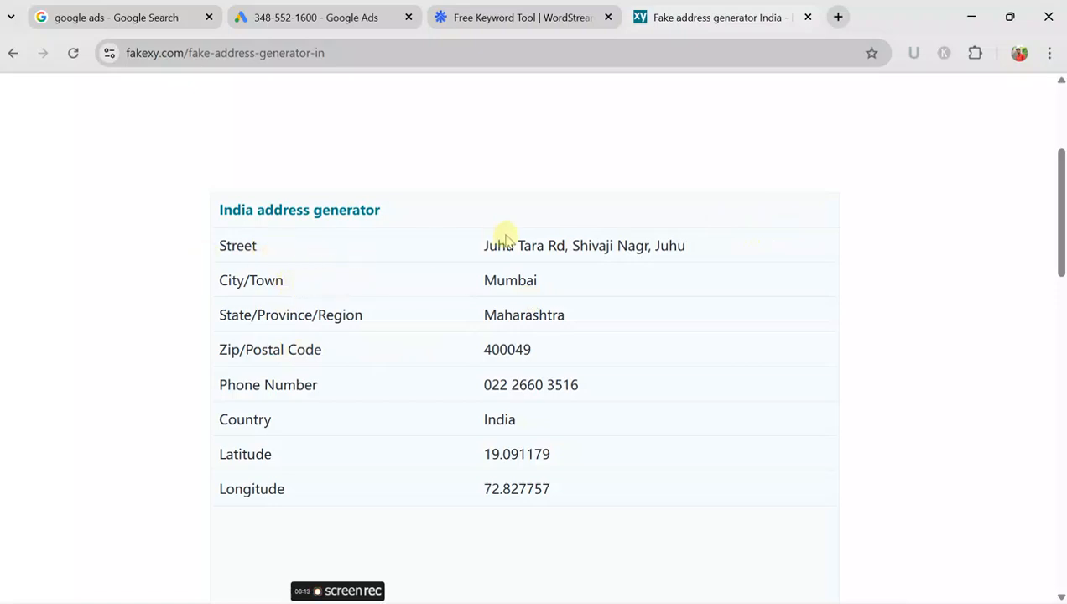
left_click_drag(484, 250, 710, 262)
key("ctrl+c")
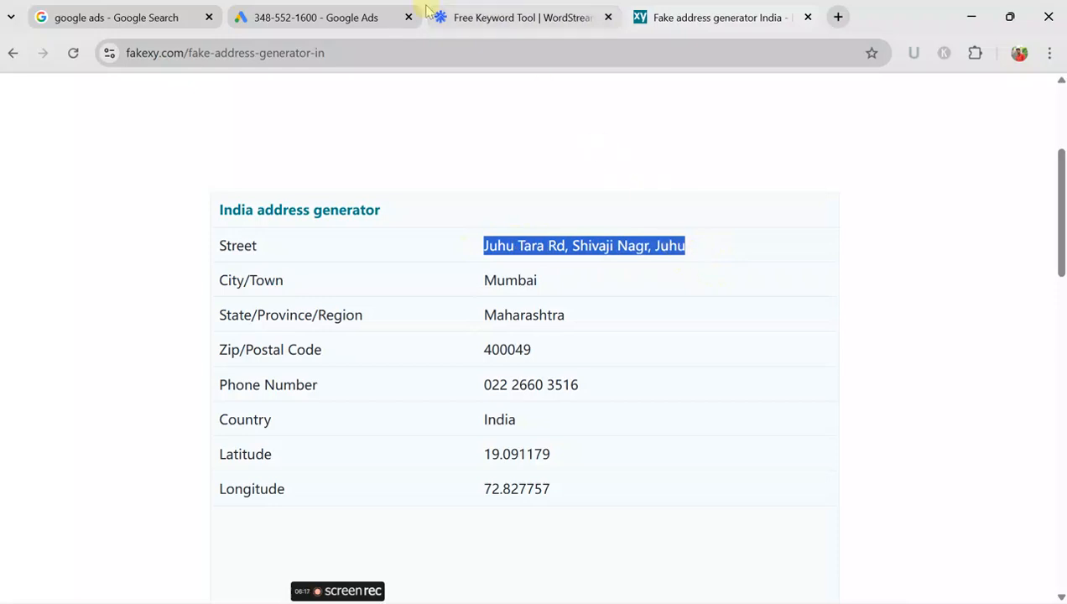
left_click(366, 22)
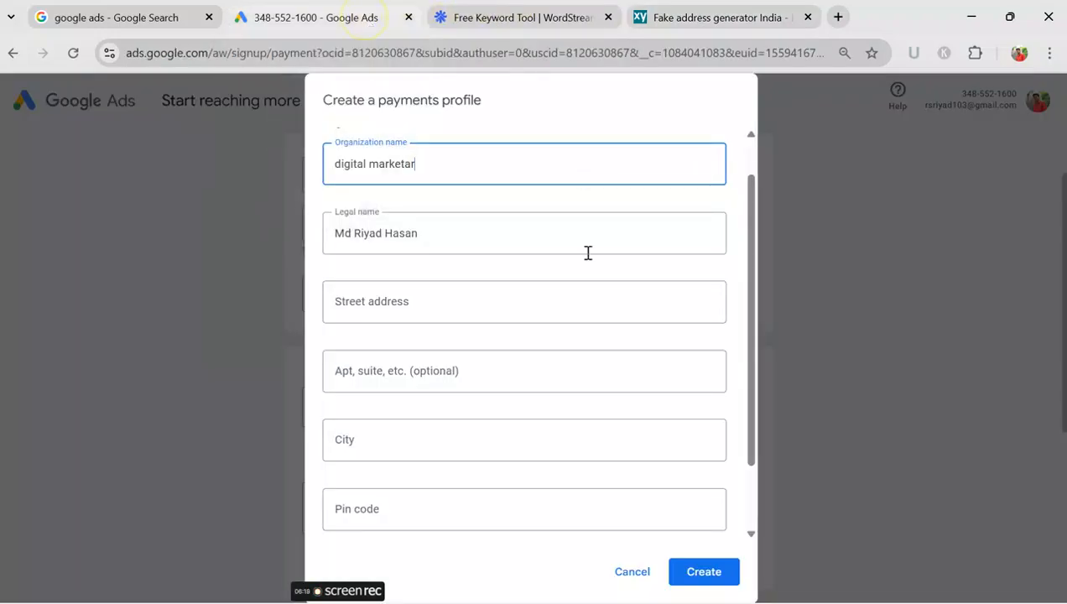
left_click(419, 307)
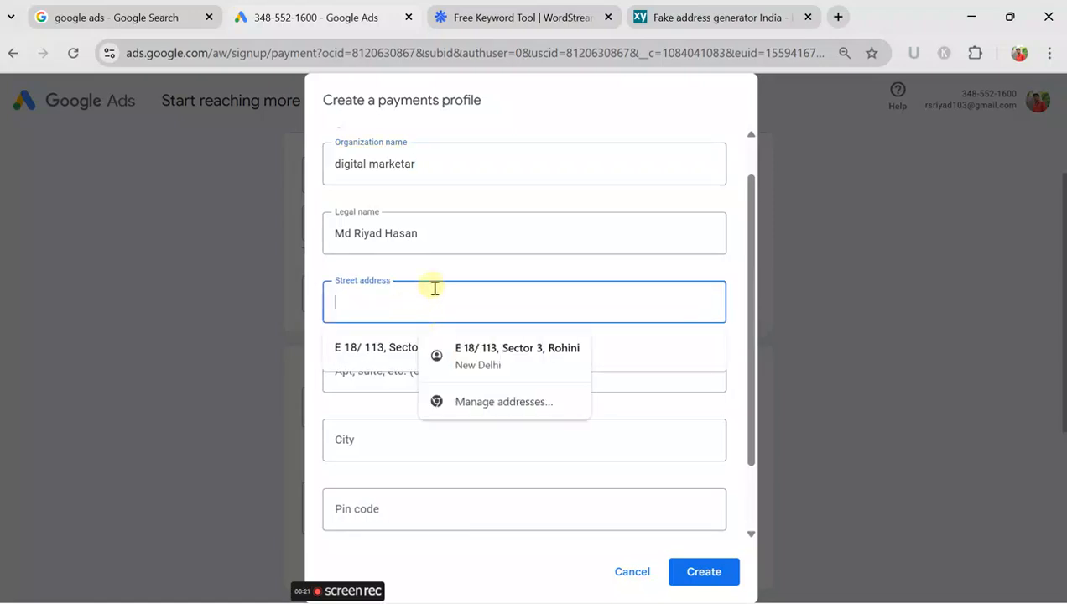
key("ctrl+v")
left_click(500, 373)
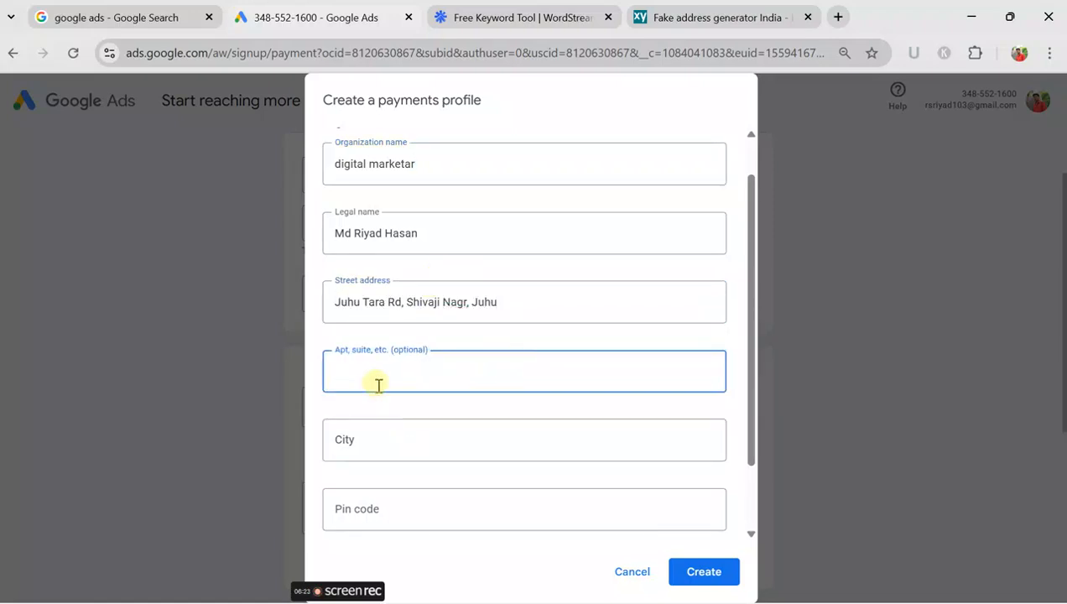
- Copy the generated address's city into the City field of the payments profile
left_click(391, 426)
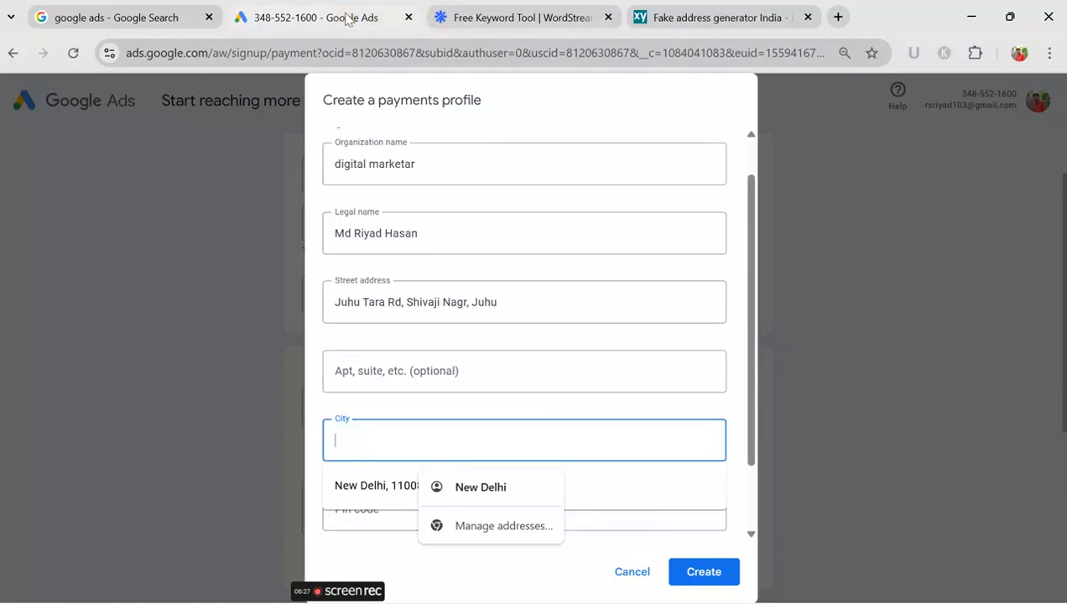
left_click(513, 18)
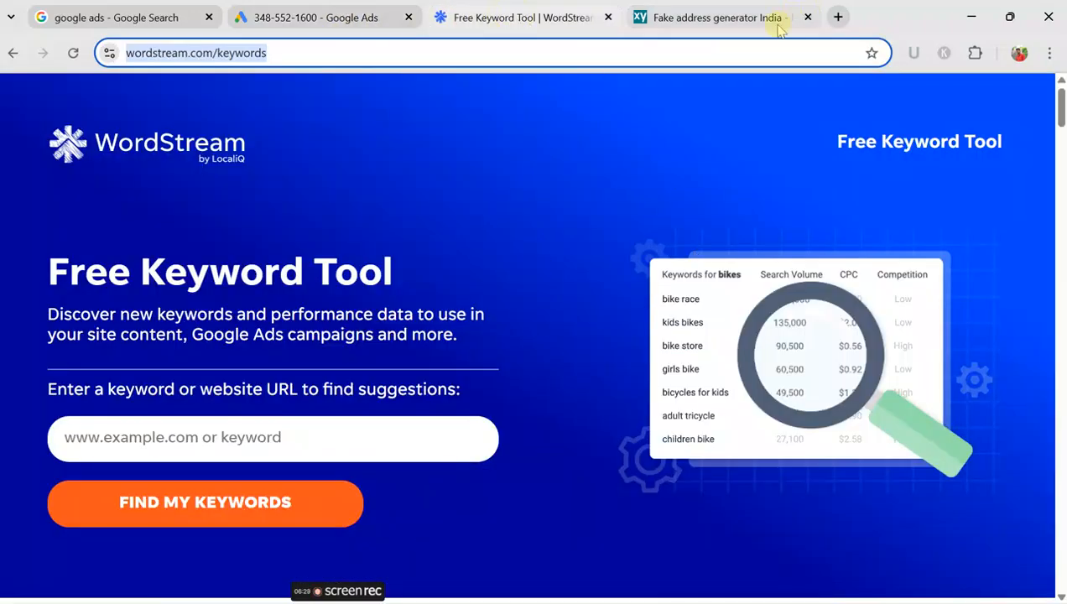
left_click(780, 27)
left_click_drag(483, 289, 592, 288)
key("ctrl+c")
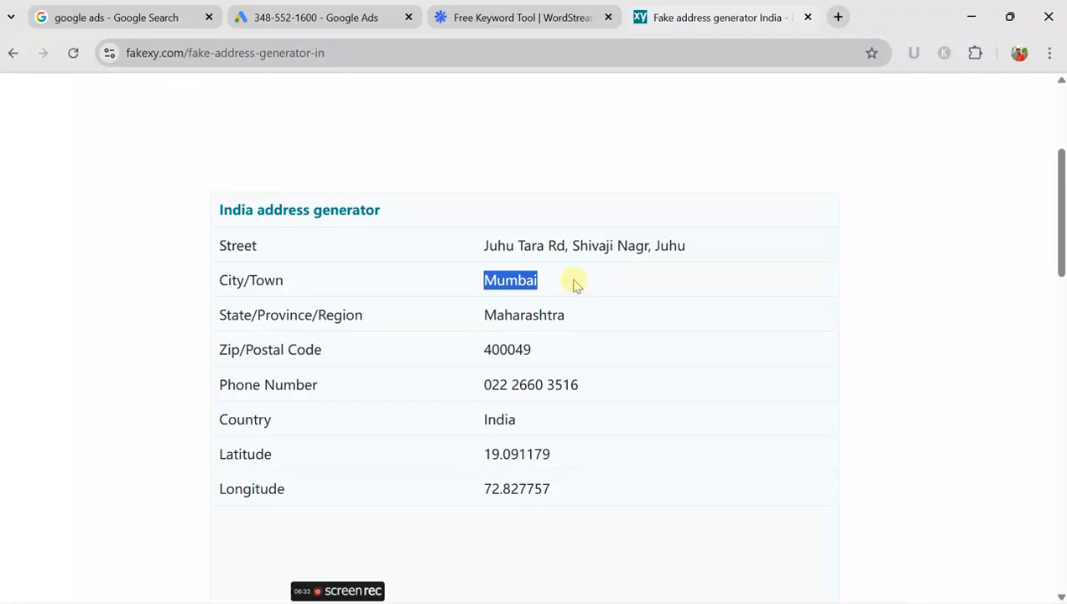
left_click(309, 17)
key("ctrl+v")
scroll(486, 436, "down", 1)
- Copy the generated address's postal code into the Pin code field of the payments profile
left_click(454, 429)
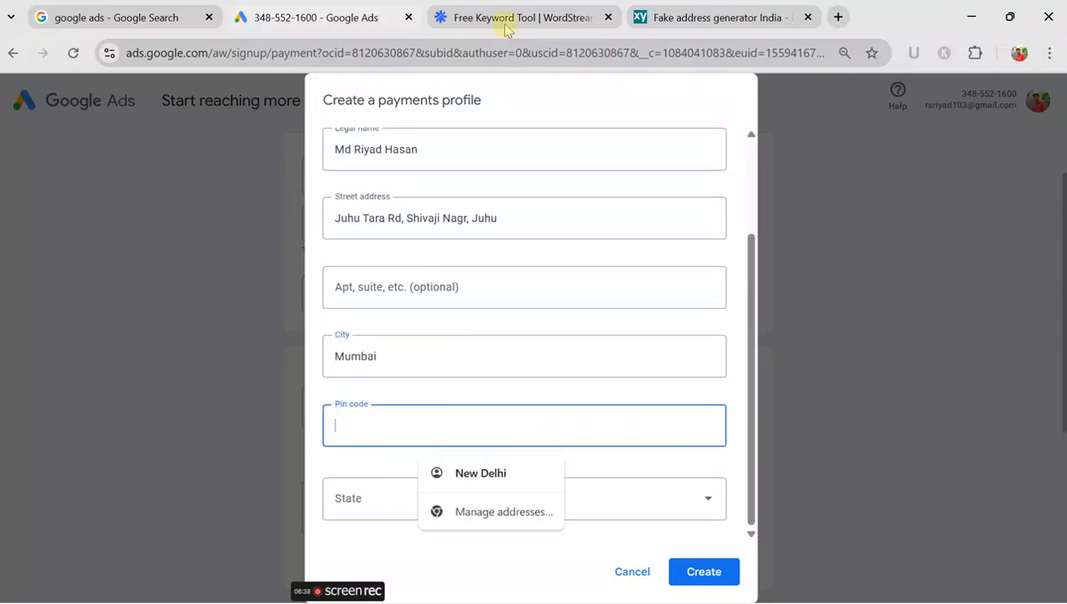
left_click(704, 17)
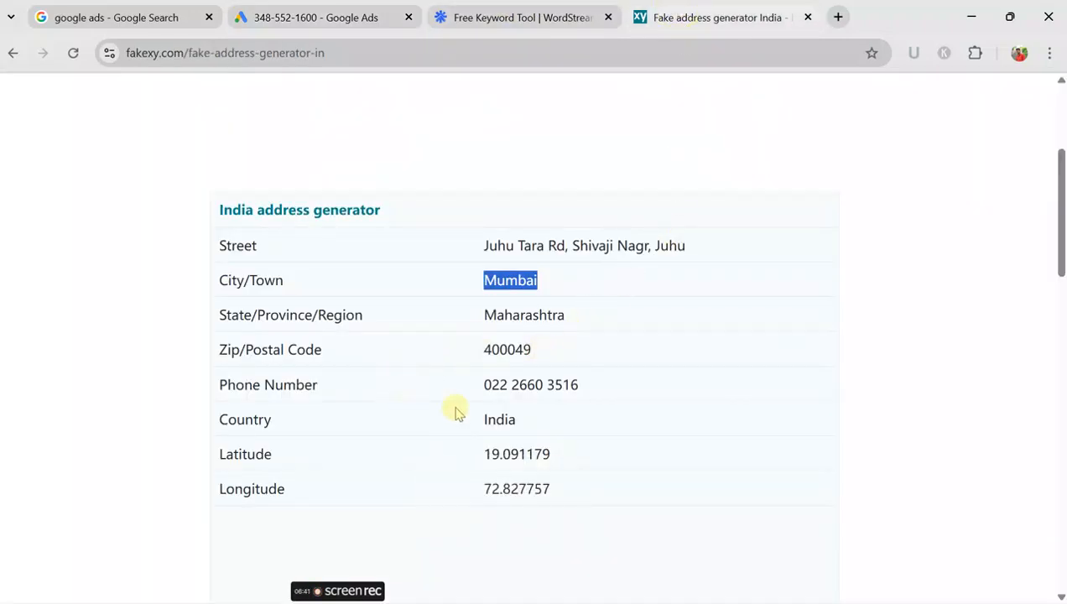
scroll(511, 442, "down", 1)
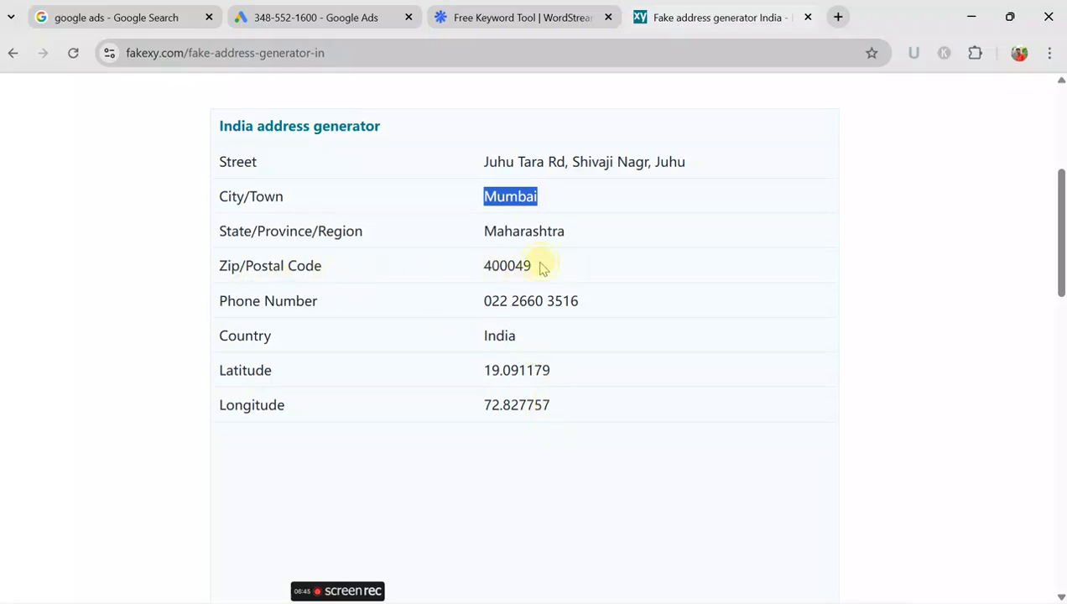
left_click_drag(542, 267, 463, 268)
key("ctrl+c")
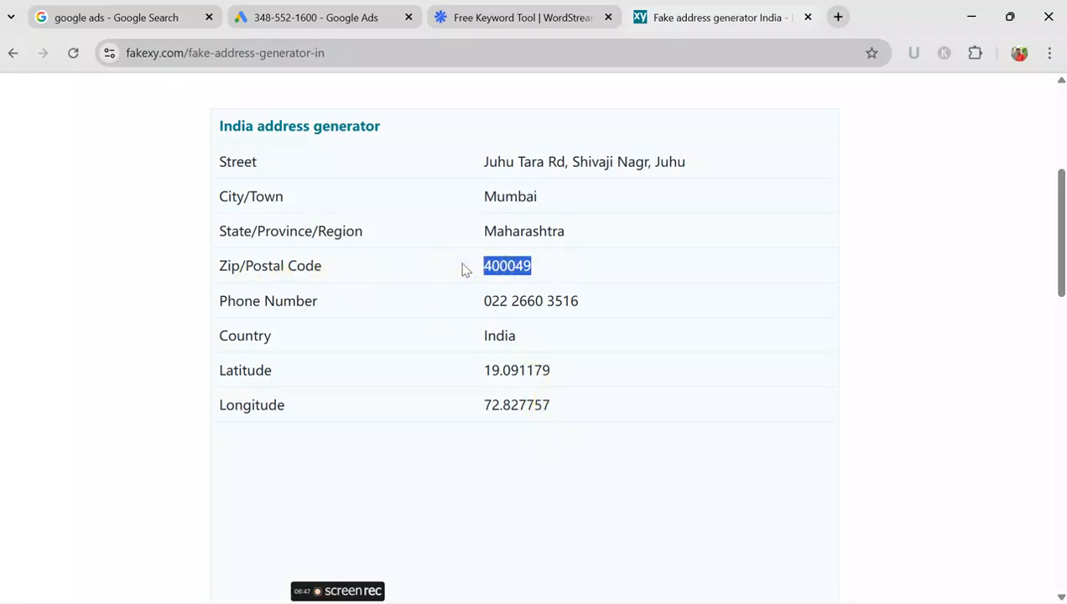
left_click(348, 15)
left_click(419, 408)
key("ctrl+v")
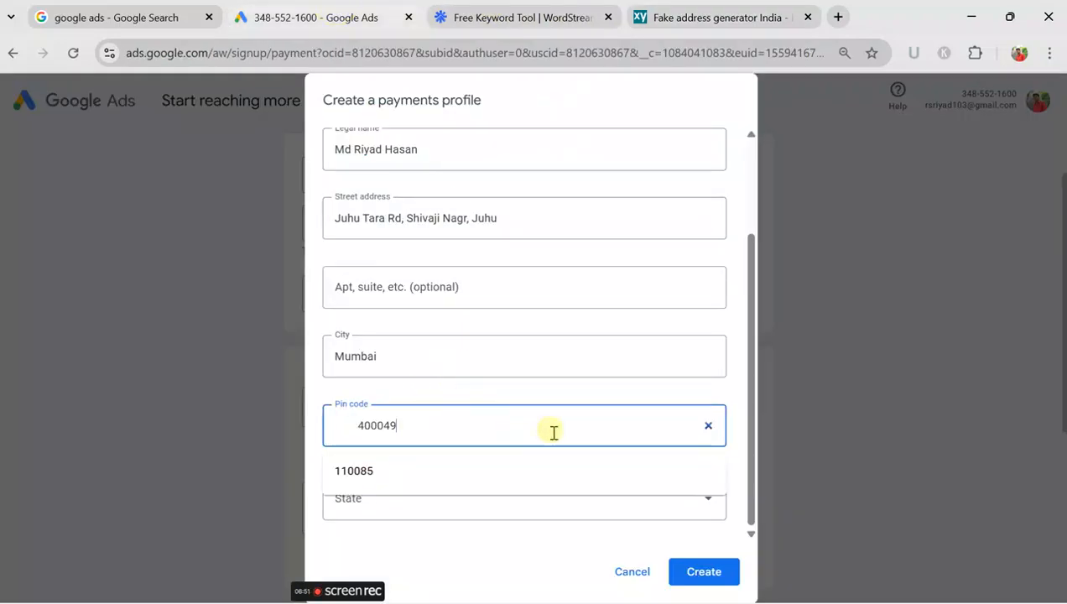
- Check the state in the generated address and select the same state in the payments profile
left_click(457, 501)
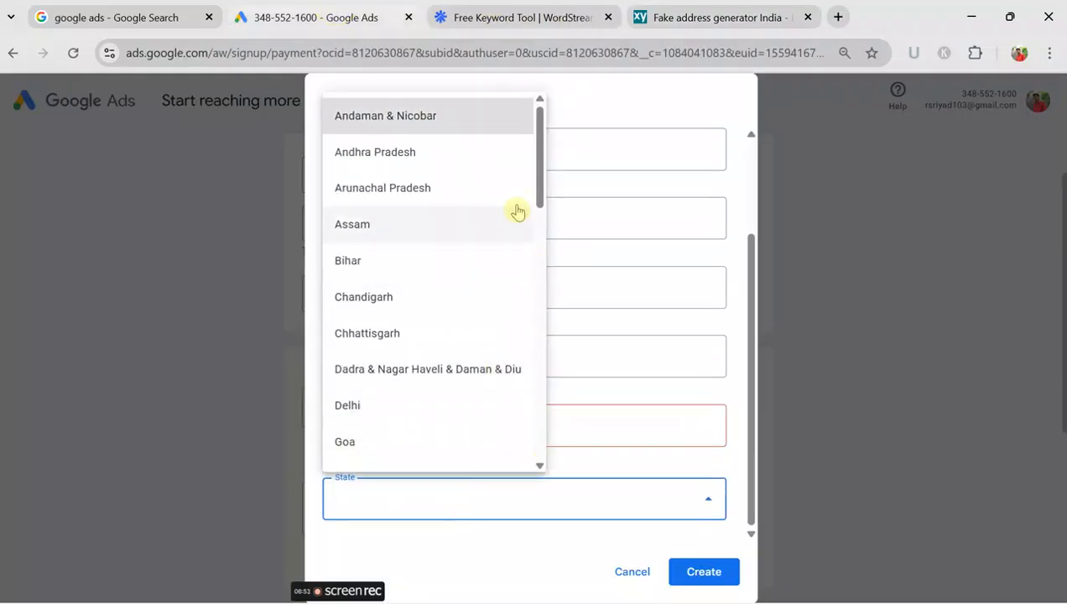
left_click(658, 16)
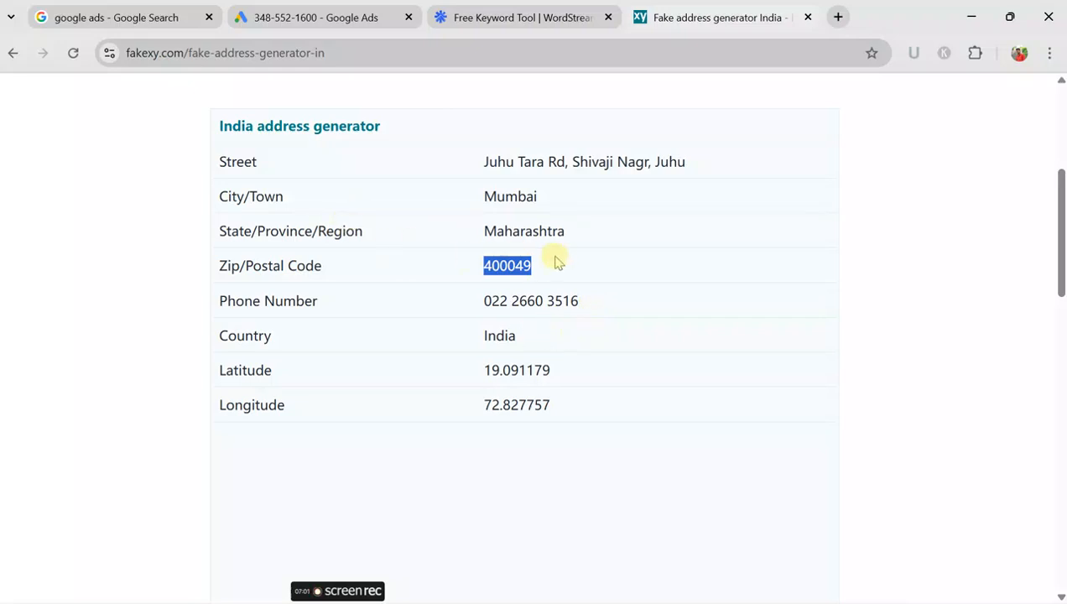
left_click(352, 17)
scroll(424, 262, "down", 6)
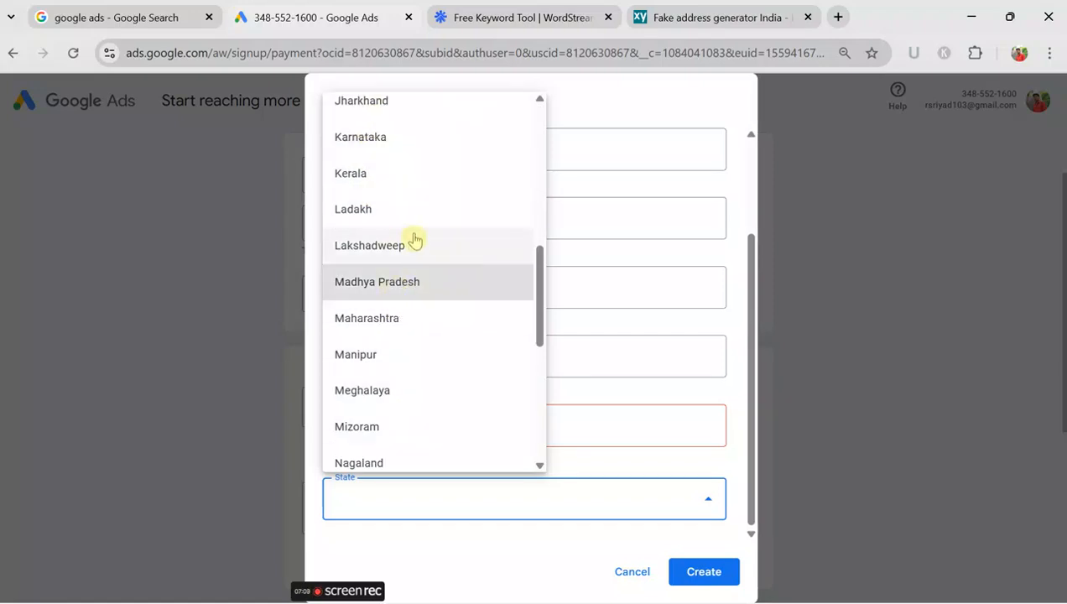
left_click(400, 322)
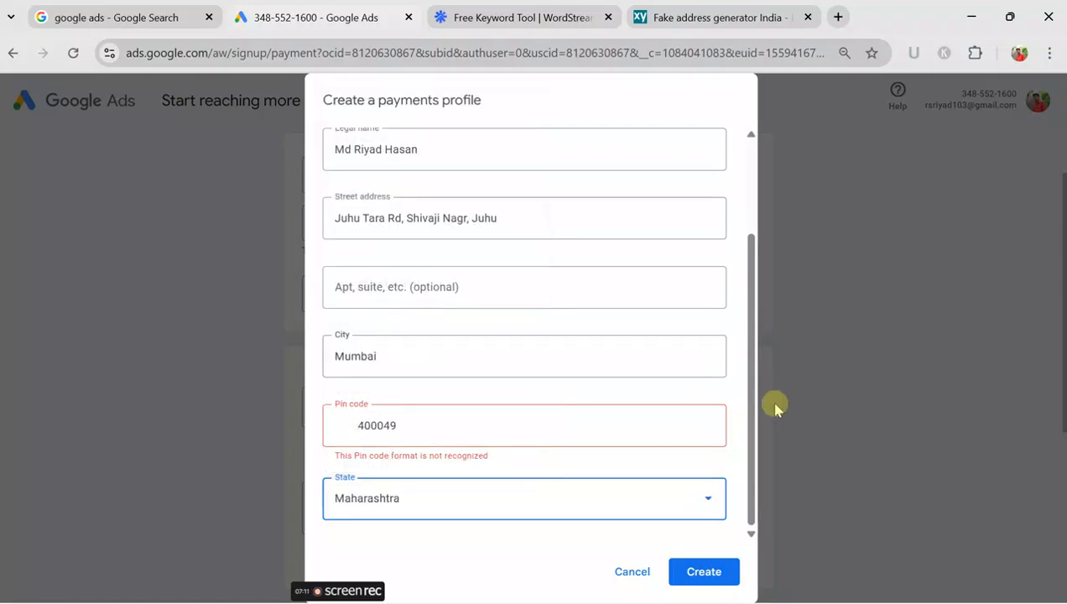
- Remove the leading spaces from the Pin code entry and create the payments profile
left_click(645, 422)
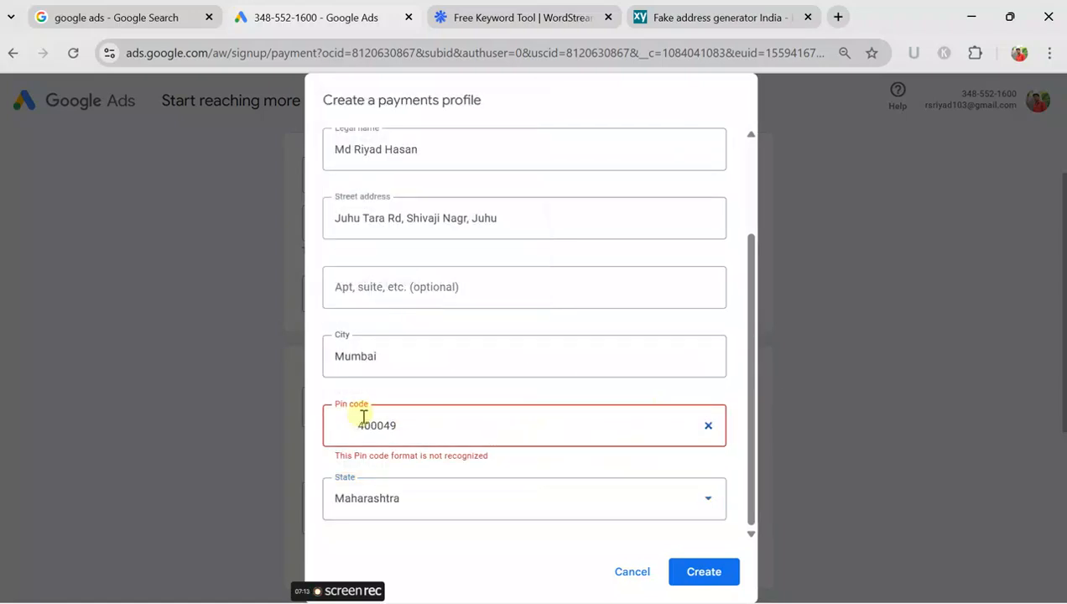
key("BackSpace")
left_click(526, 465)
scroll(635, 356, "up", 2)
scroll(663, 419, "down", 2)
left_click(708, 567)
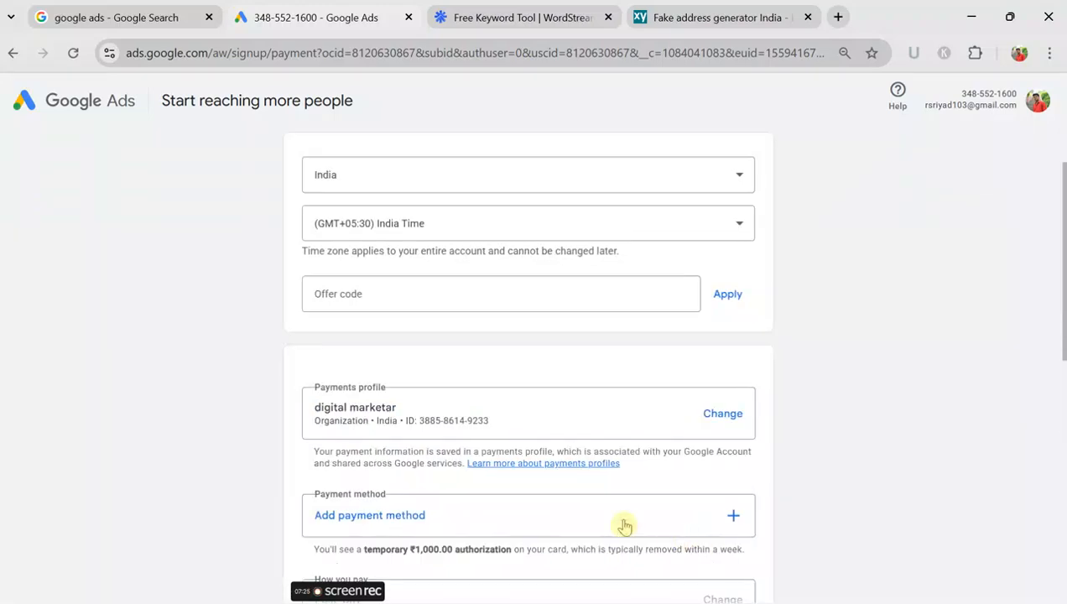
- Set the payment method to Pay with Bank transfer and agree to the Google Ads Terms
scroll(352, 518, "down", 1)
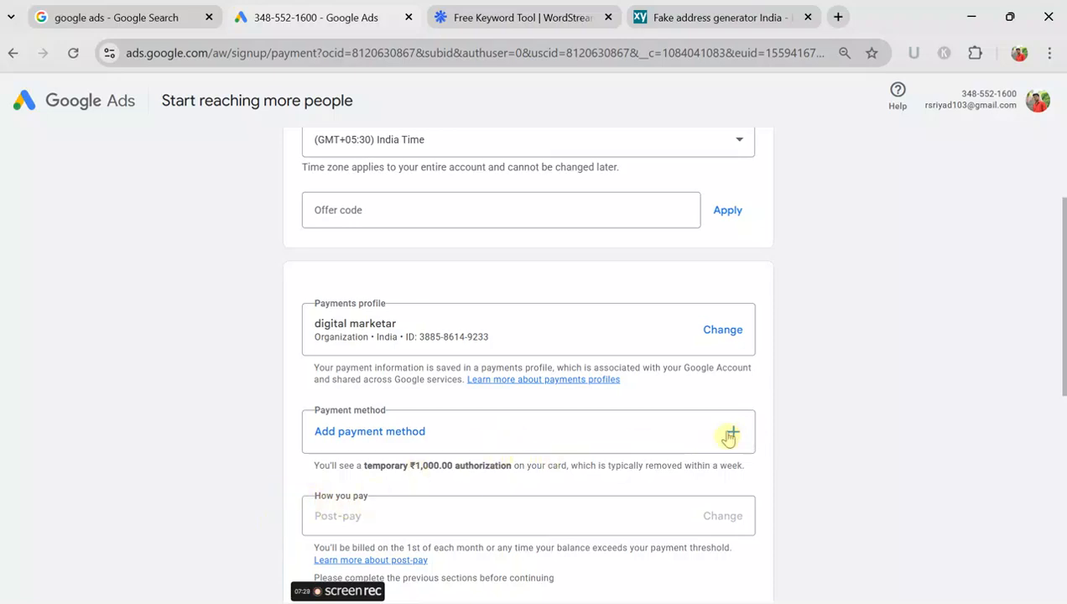
left_click(730, 433)
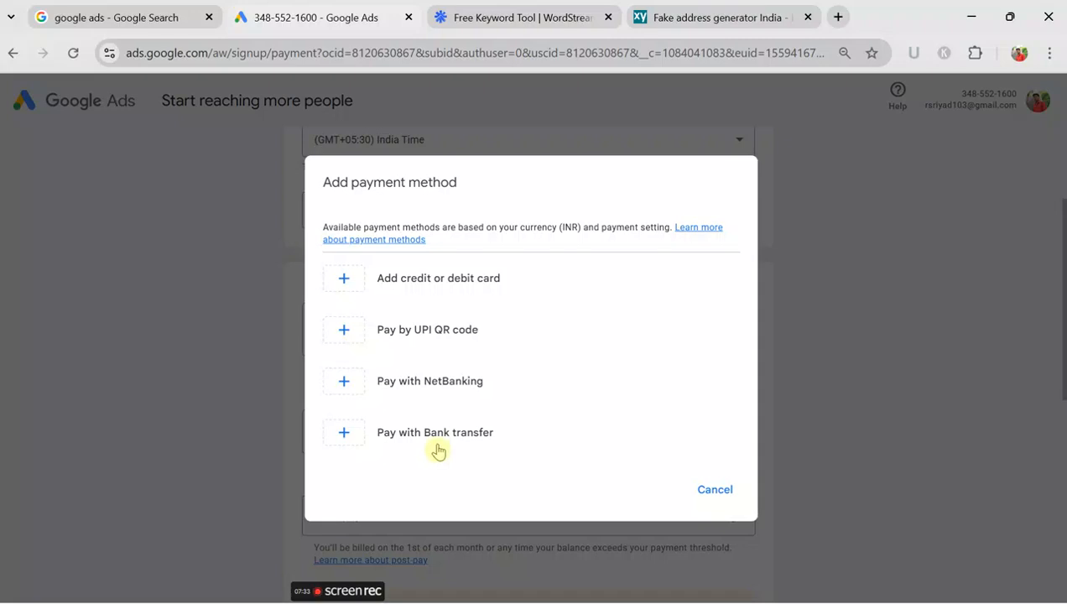
left_click(342, 436)
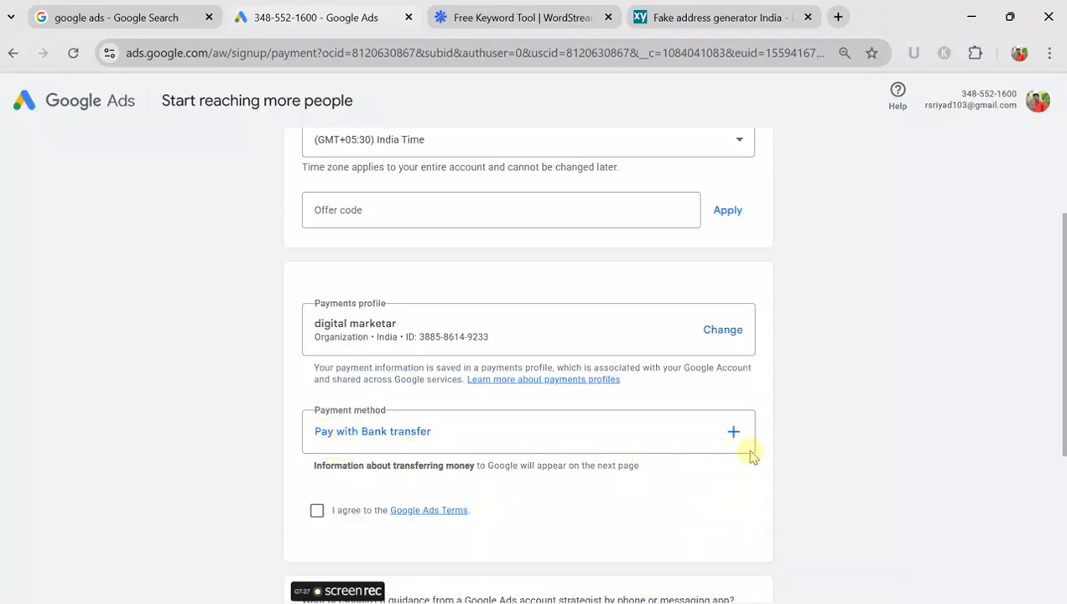
scroll(749, 452, "down", 1)
scroll(518, 413, "down", 2)
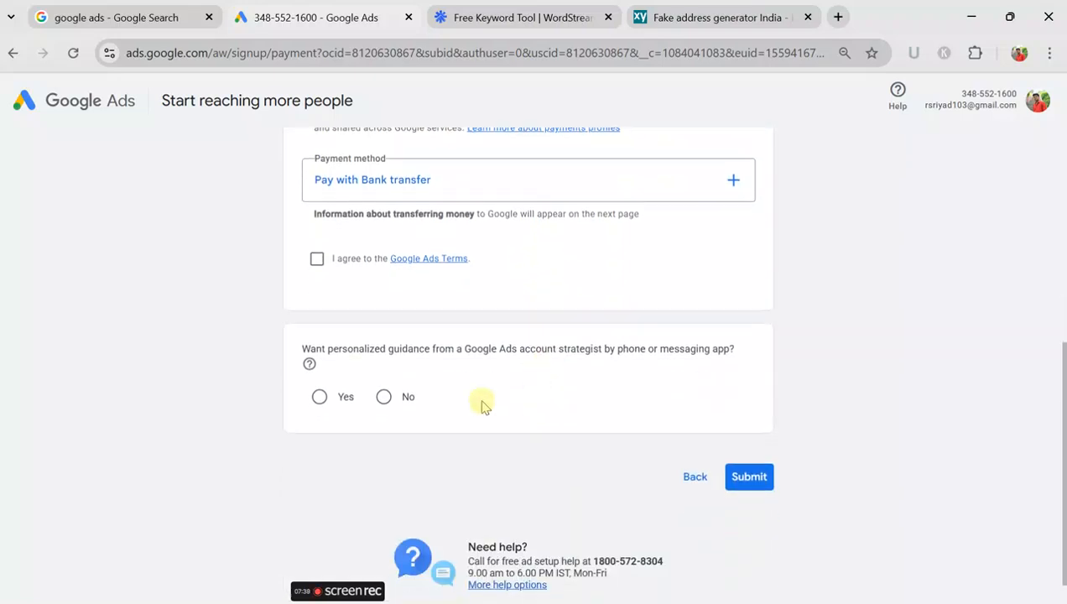
left_click(317, 261)
scroll(489, 390, "up", 1)
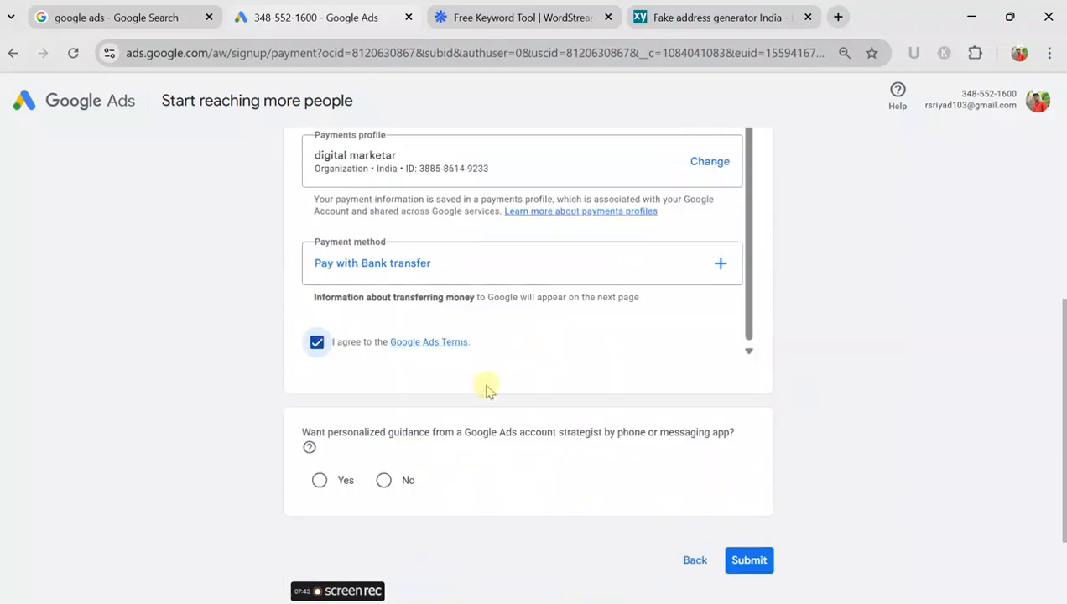
- Answer No to personalized guidance from an account strategist and submit the payment settings
scroll(415, 417, "down", 1)
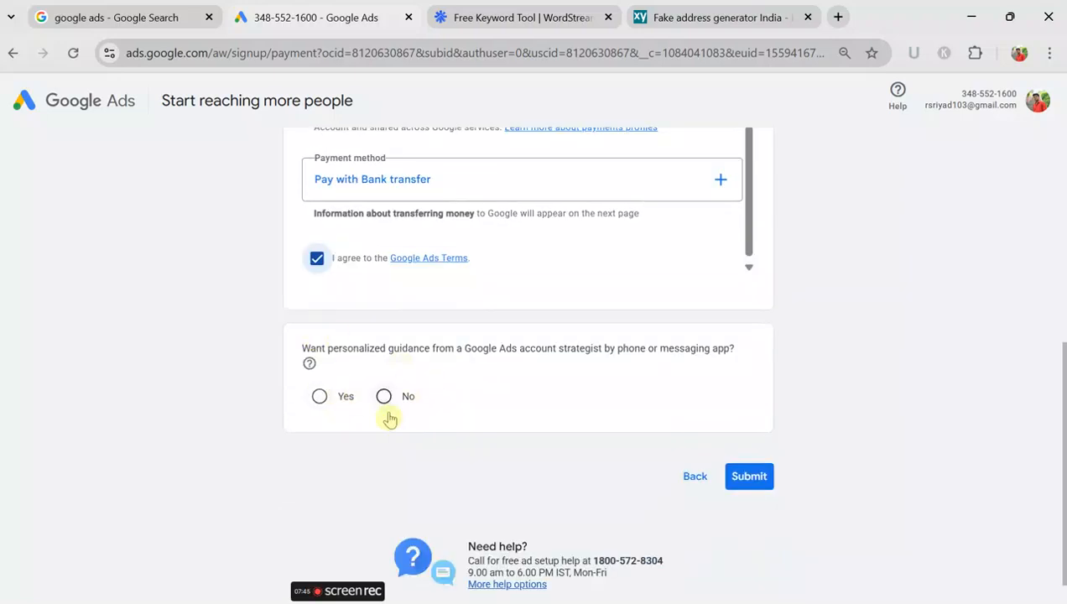
left_click(385, 411)
left_click(749, 476)
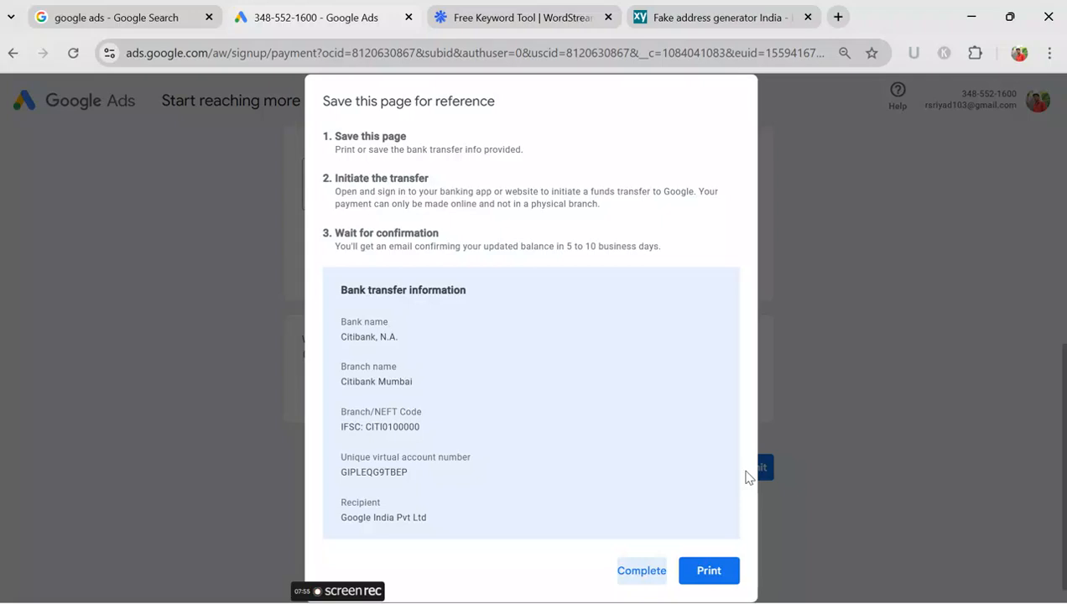
- Complete the bank transfer instructions and submit the advertiser verification question with "Another organization's legal name" selected
left_click(647, 572)
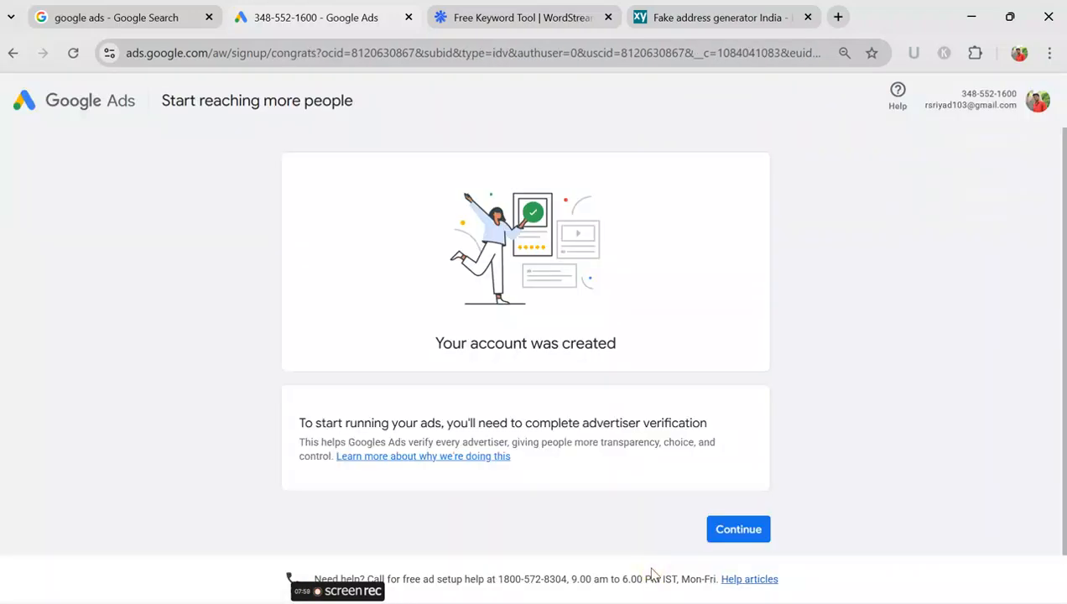
left_click(739, 535)
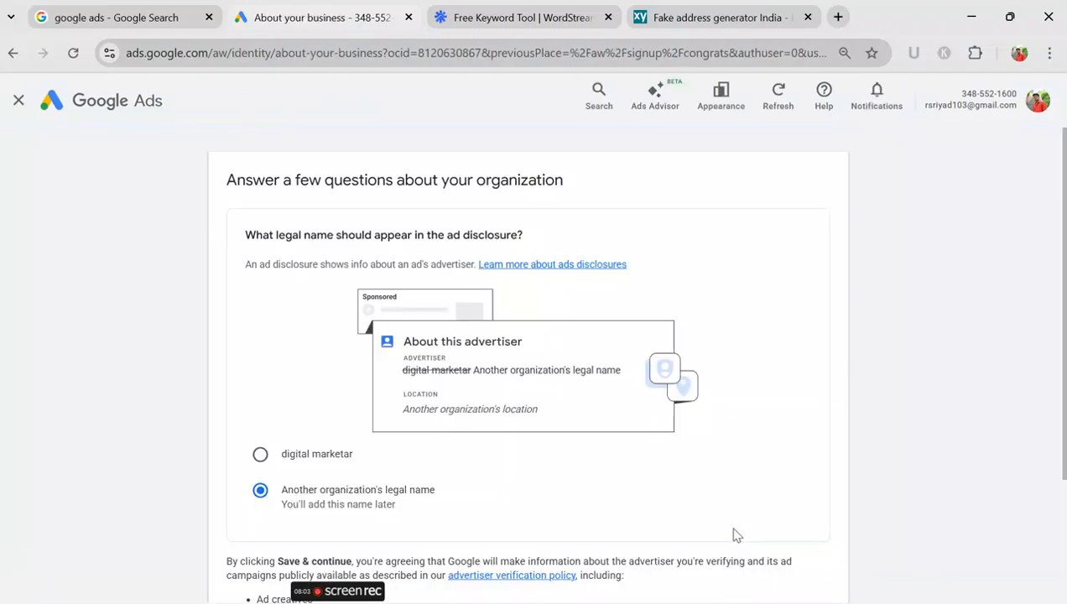
scroll(452, 352, "down", 3)
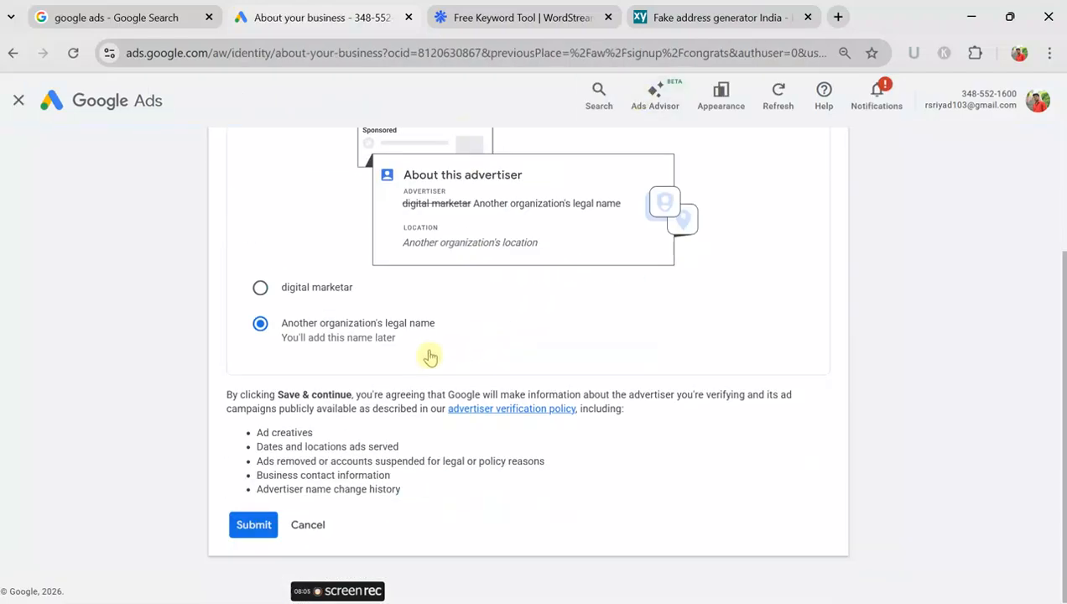
left_click(257, 525)
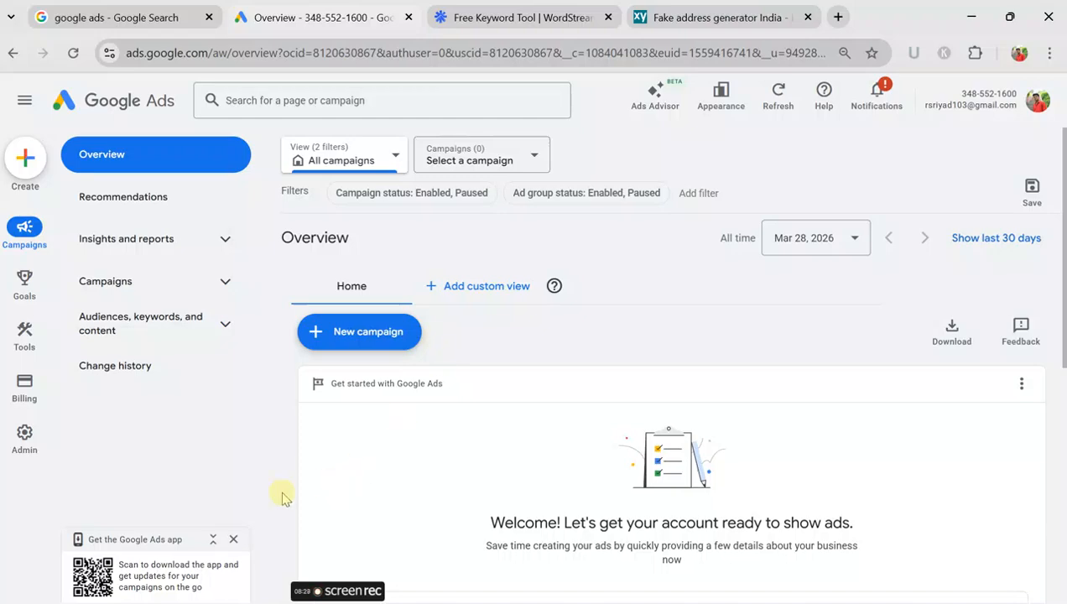
- Dismiss the Google Ads app promotion and look over the new account's Overview page
left_click(237, 540)
scroll(629, 376, "down", 4)
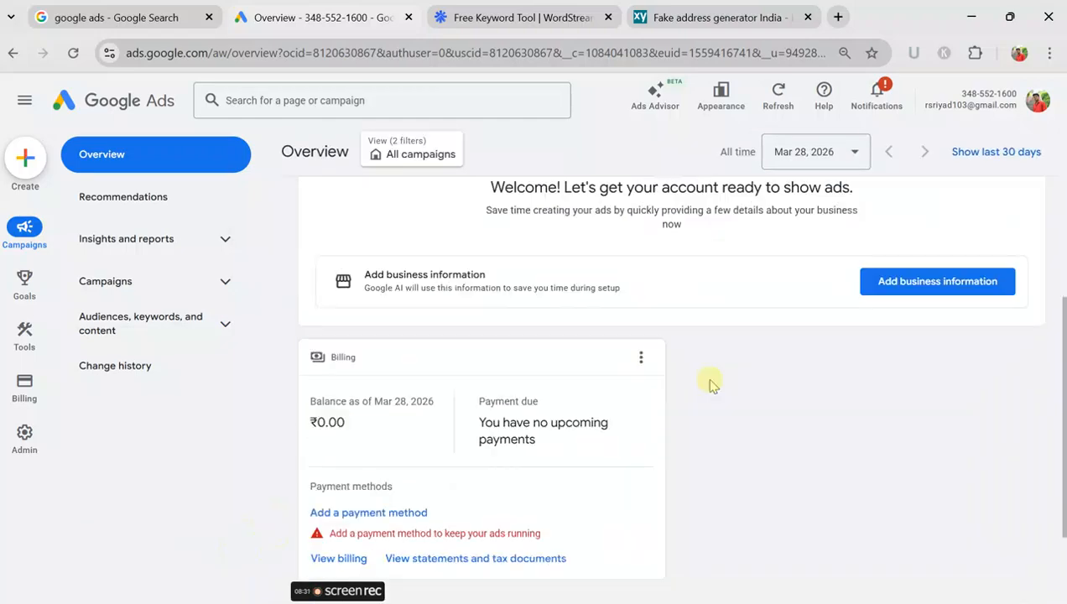
scroll(629, 348, "up", 4)
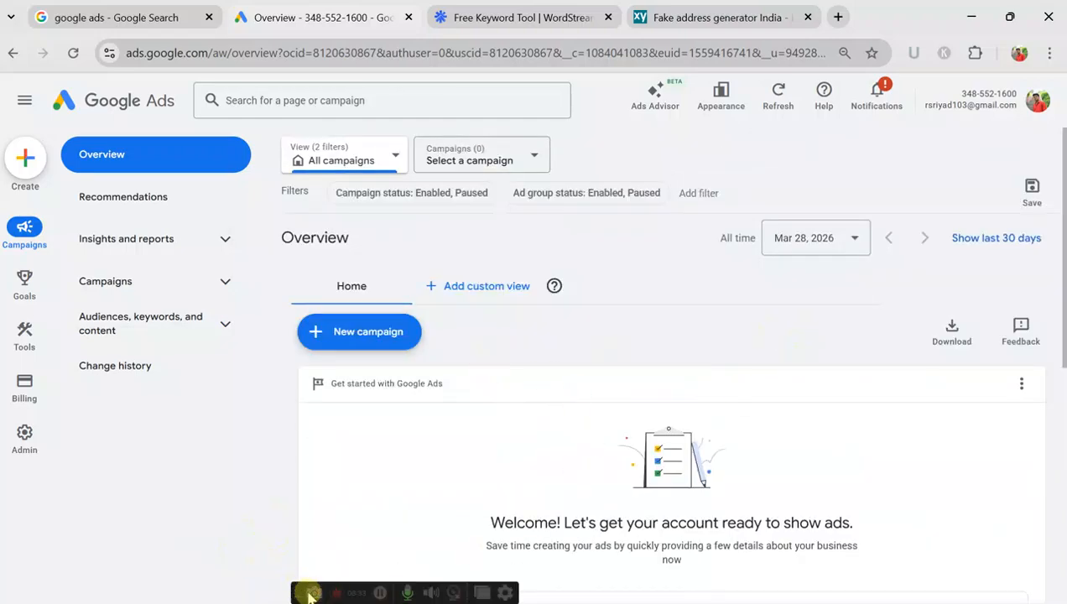